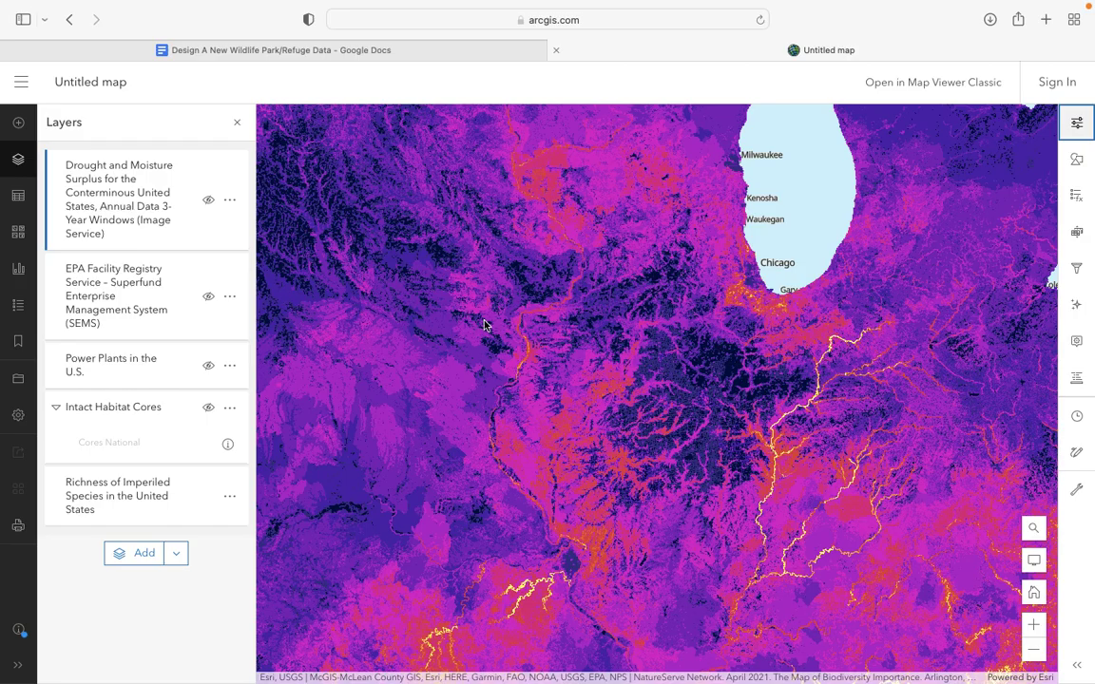
- Switch to the refuge worksheet in Google Docs and scroll to its table of four maps
{"action": "left_click", "coordinate": [377, 48]}
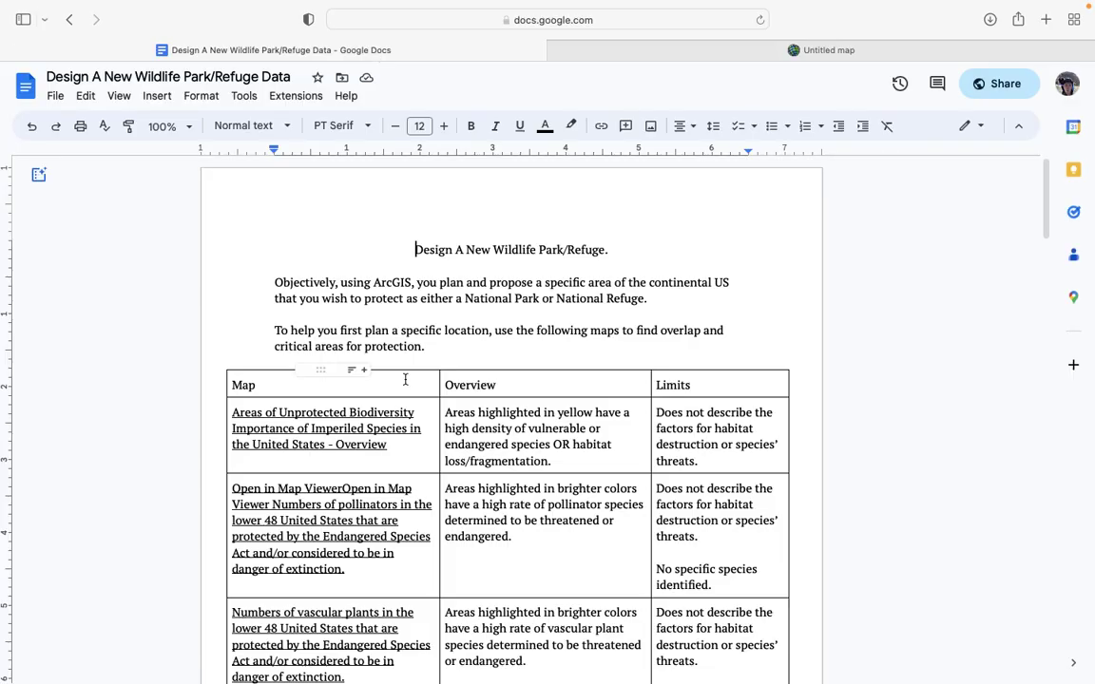
{"action": "scroll", "coordinate": [407, 348], "scroll_direction": "down", "scroll_amount": 5}
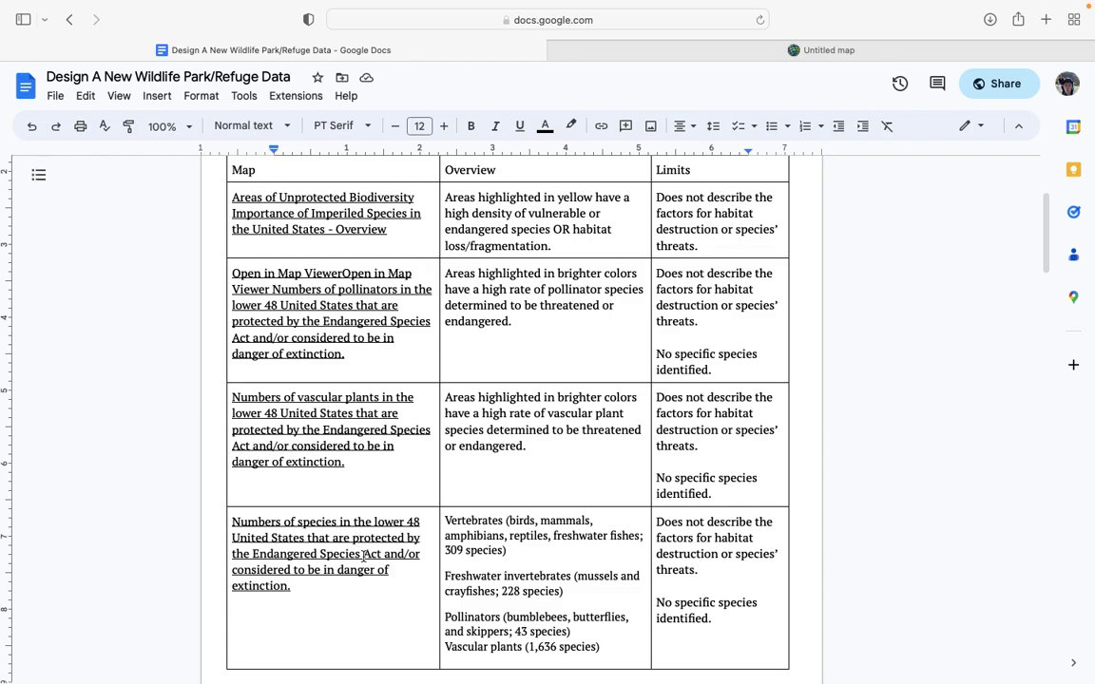
{"action": "scroll", "coordinate": [363, 555], "scroll_direction": "down", "scroll_amount": 10}
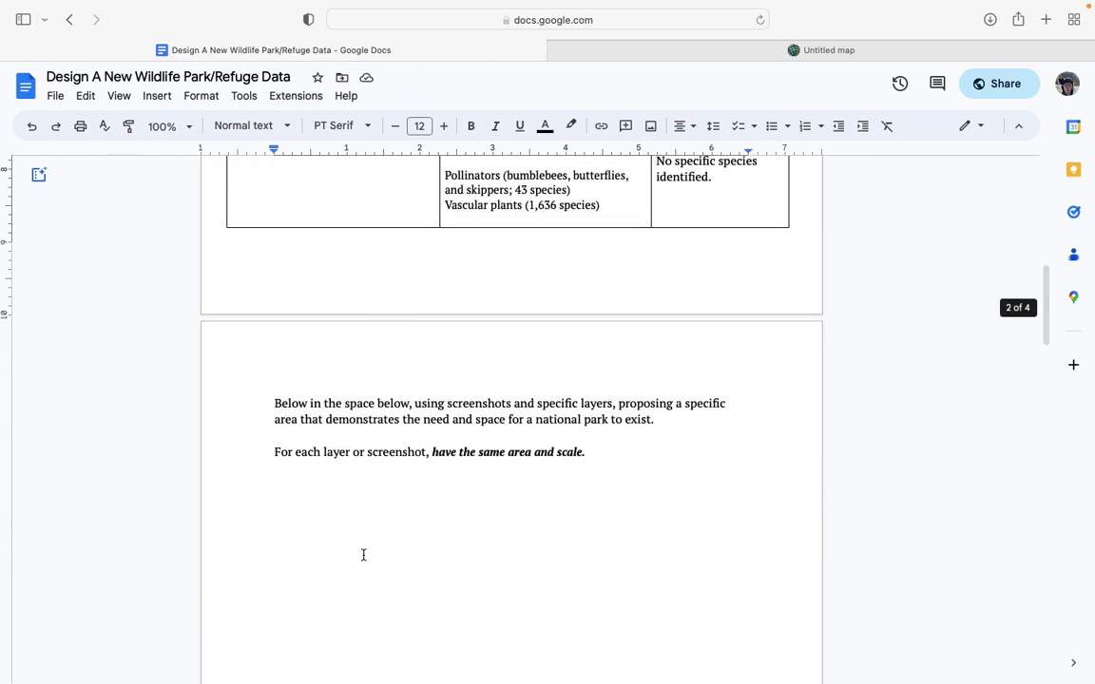
- Scroll to page 3 and highlight the national-park need and the endangered-species listing instructions
{"action": "scroll", "coordinate": [363, 555], "scroll_direction": "down", "scroll_amount": 1}
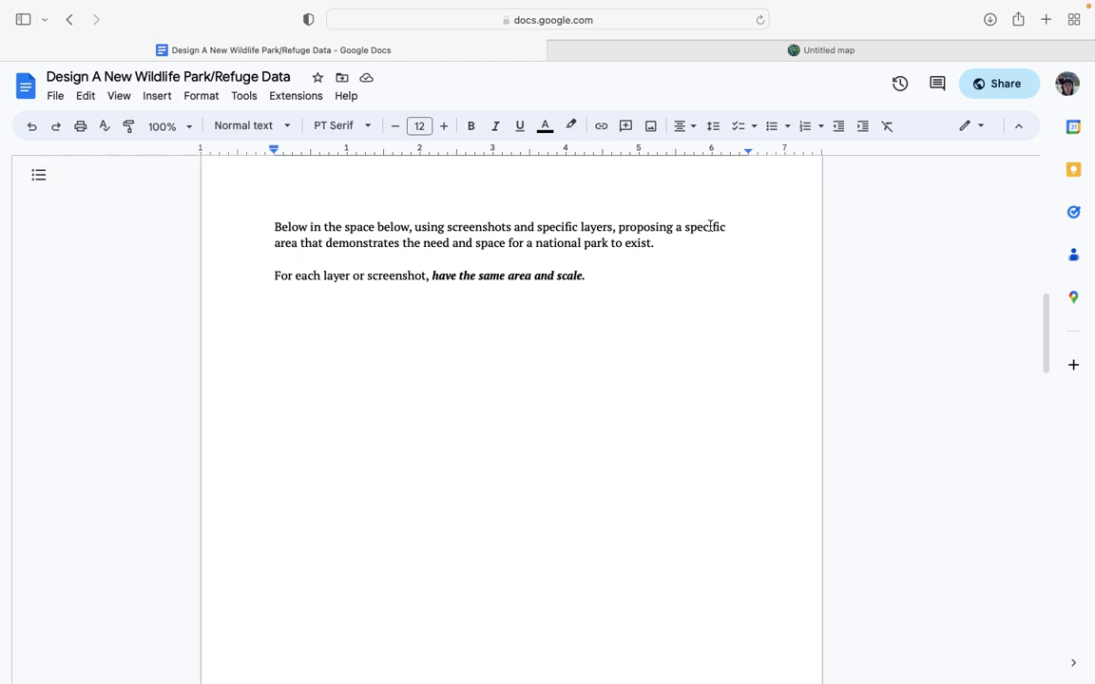
{"action": "left_click_drag", "start_coordinate": [419, 243], "coordinate": [641, 247]}
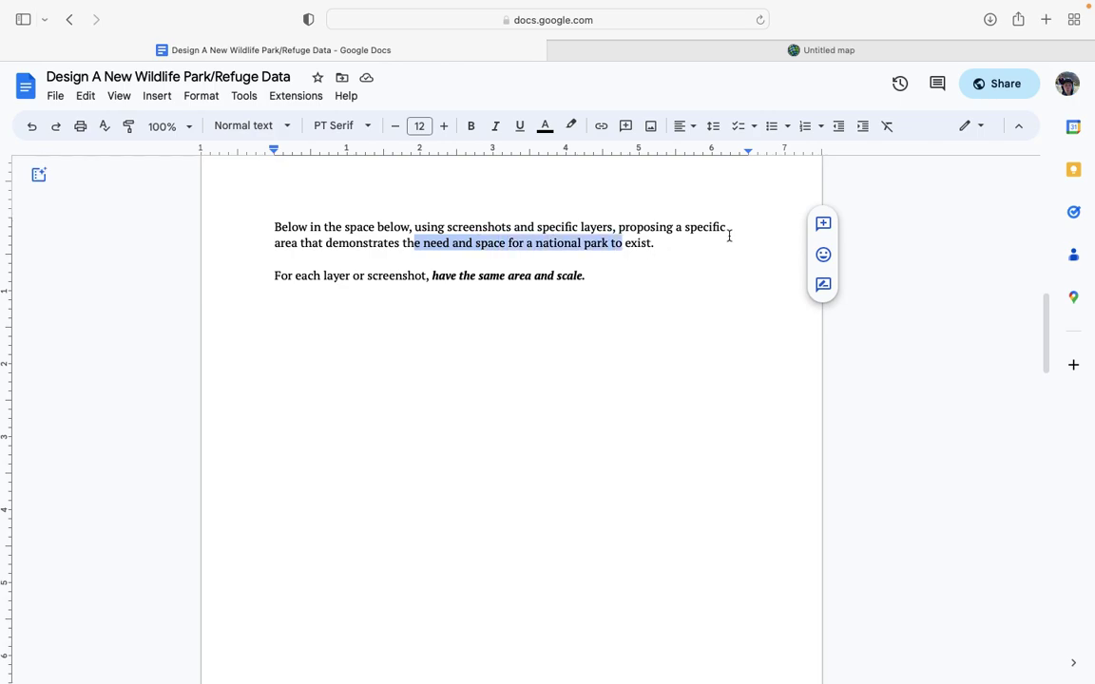
{"action": "scroll", "coordinate": [728, 235], "scroll_direction": "down", "scroll_amount": 10}
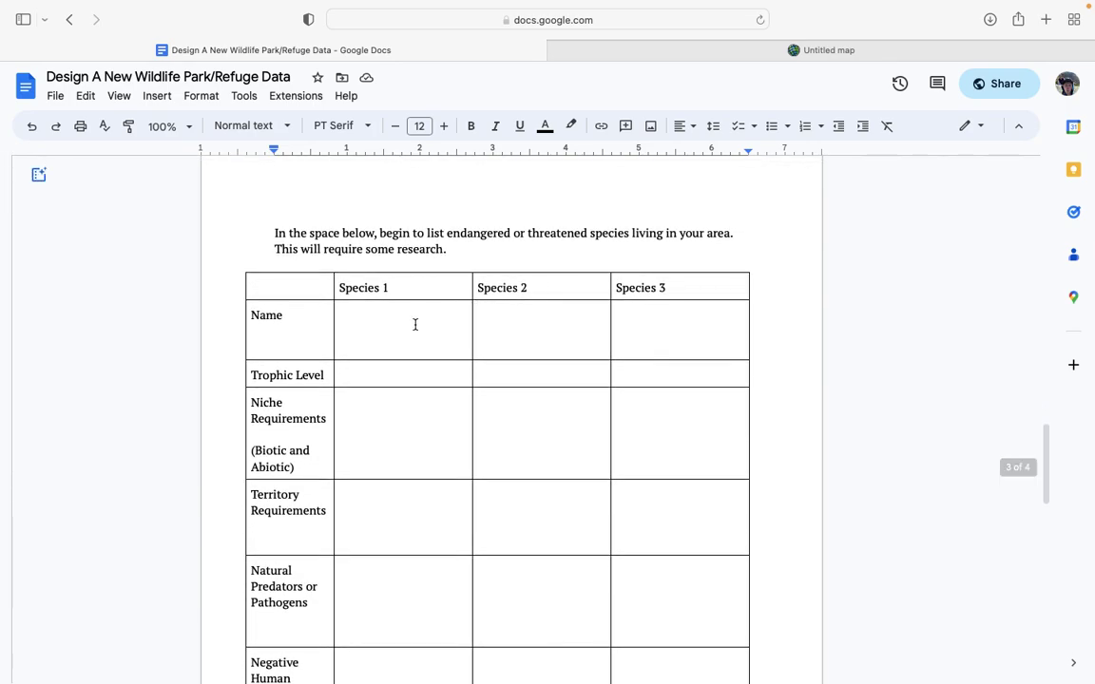
{"action": "left_click", "coordinate": [415, 322]}
{"action": "left_click_drag", "start_coordinate": [393, 235], "coordinate": [582, 241]}
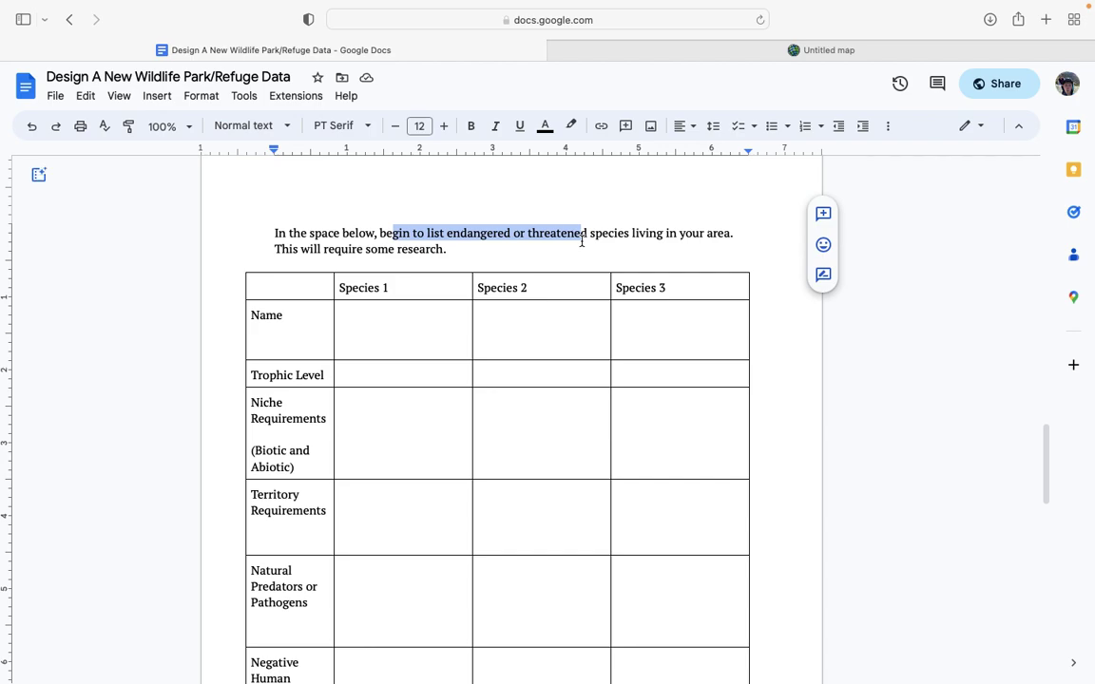
- Step through the Species 1 cells from Name to Cultural and Economic Value, then return to the map
{"action": "left_click", "coordinate": [400, 334]}
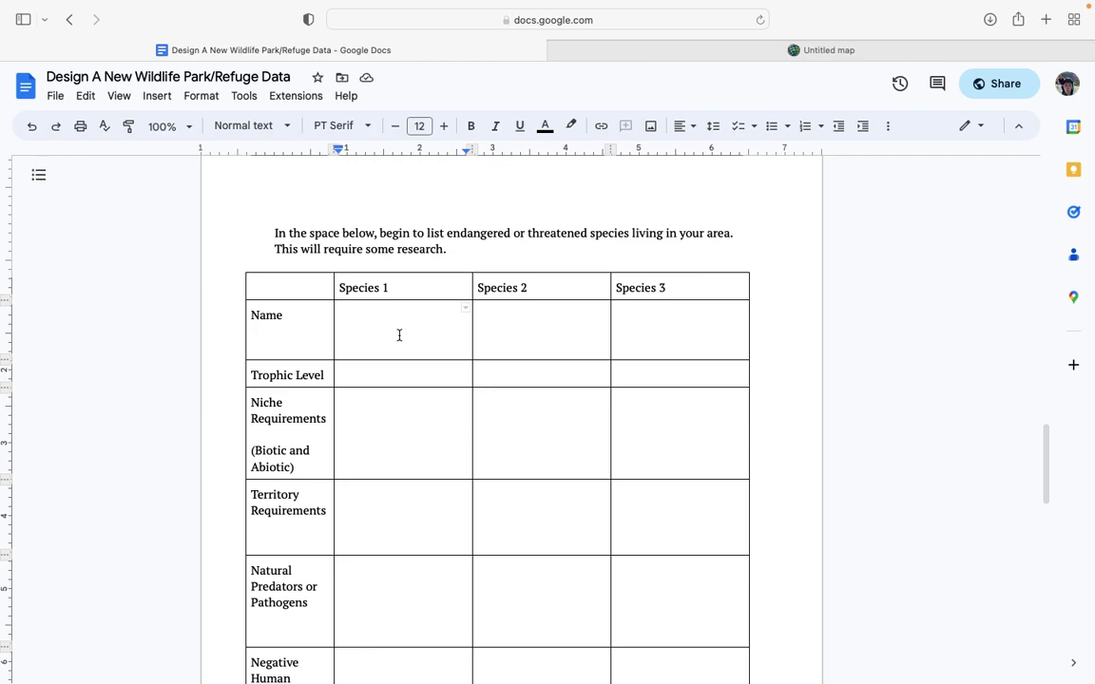
{"action": "left_click", "coordinate": [354, 367]}
{"action": "left_click", "coordinate": [373, 420]}
{"action": "left_click", "coordinate": [362, 501]}
{"action": "left_click", "coordinate": [362, 572]}
{"action": "scroll", "coordinate": [362, 572], "scroll_direction": "down", "scroll_amount": 2}
{"action": "left_click", "coordinate": [365, 567]}
{"action": "scroll", "coordinate": [365, 567], "scroll_direction": "down", "scroll_amount": 2}
{"action": "left_click", "coordinate": [375, 509]}
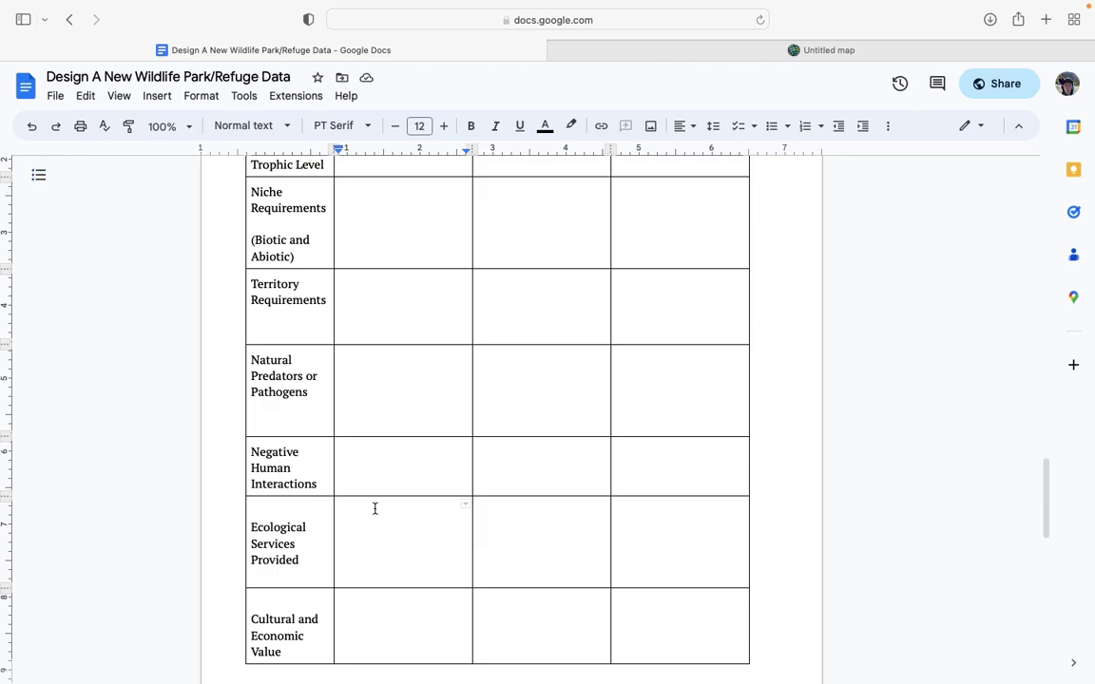
{"action": "left_click", "coordinate": [389, 628]}
{"action": "left_click", "coordinate": [726, 41]}
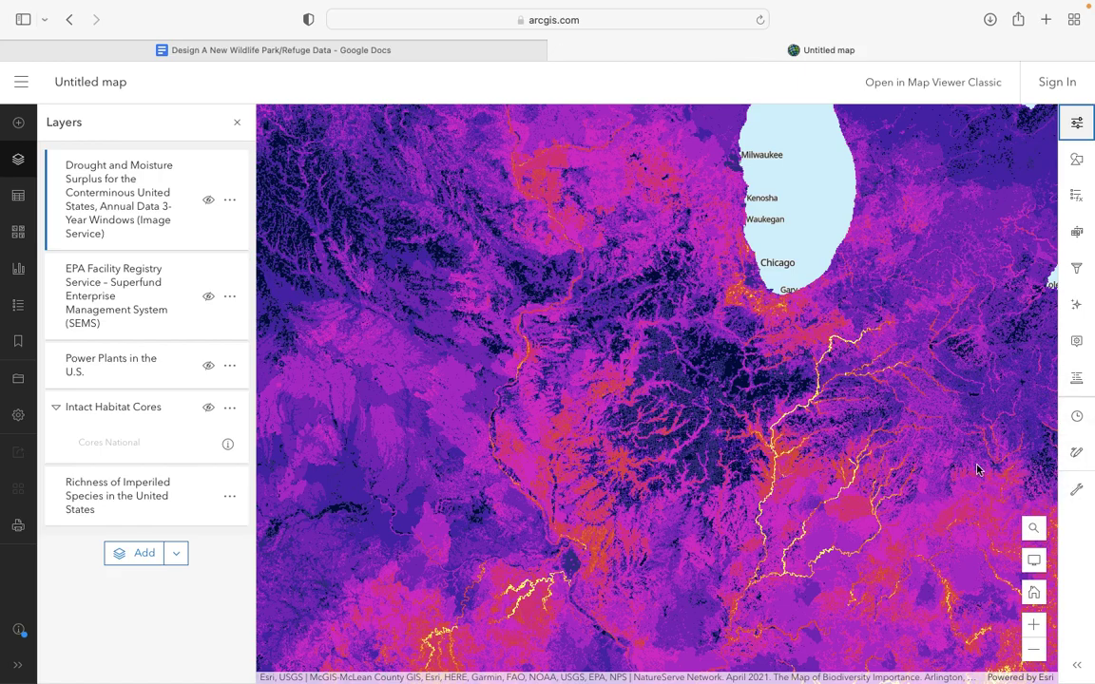
- Zoom the map out two levels and briefly list the Drought layer's attribute fields
{"action": "left_click", "coordinate": [1038, 651]}
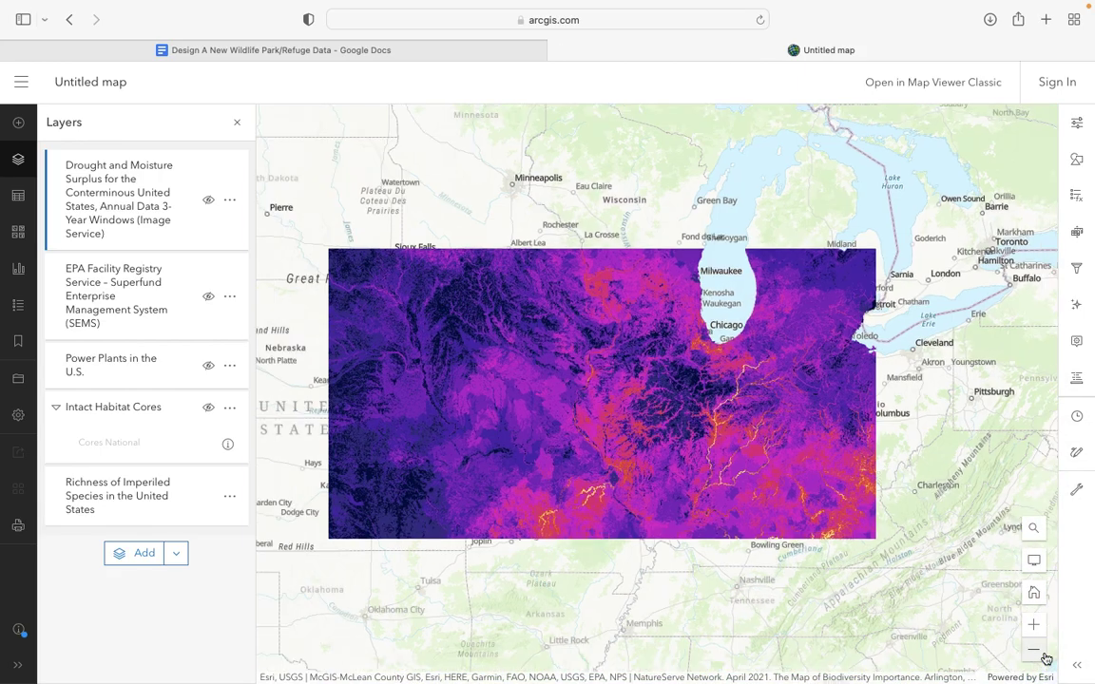
{"action": "left_click", "coordinate": [1044, 656]}
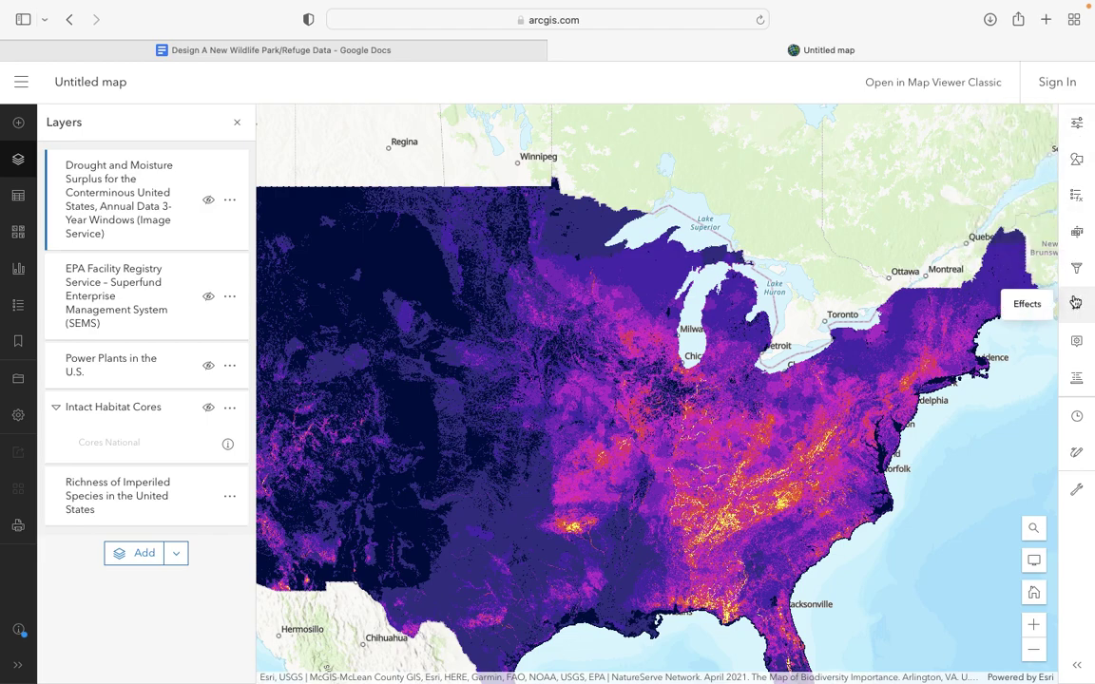
{"action": "left_click", "coordinate": [1076, 380]}
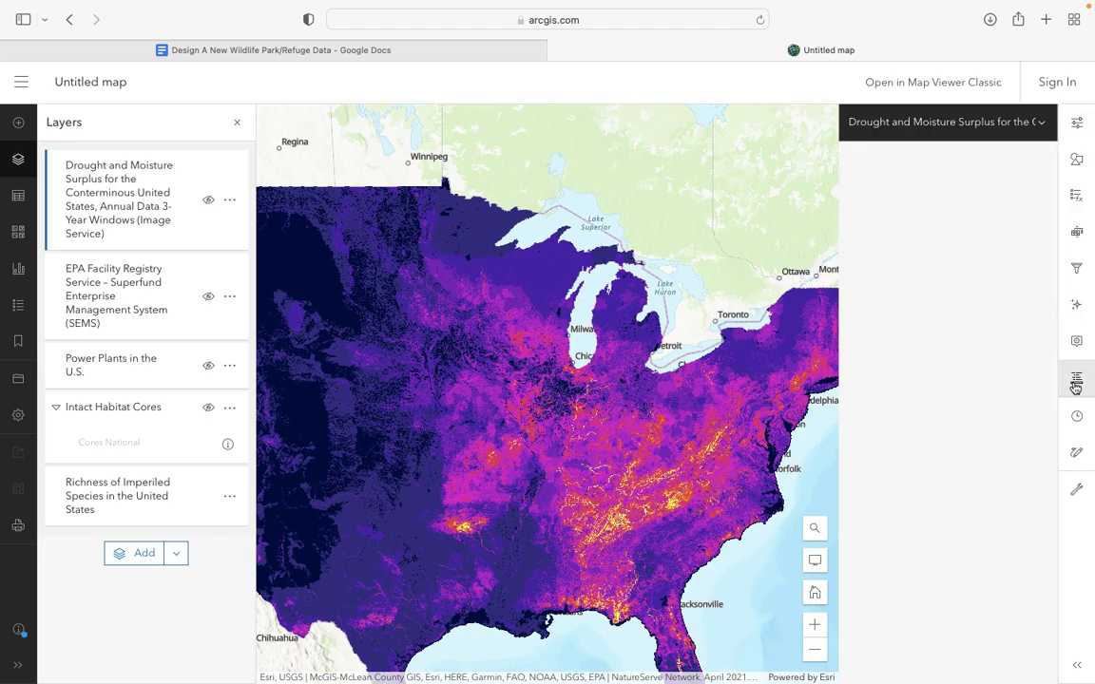
{"action": "left_click", "coordinate": [1049, 126]}
{"action": "left_click", "coordinate": [1049, 126]}
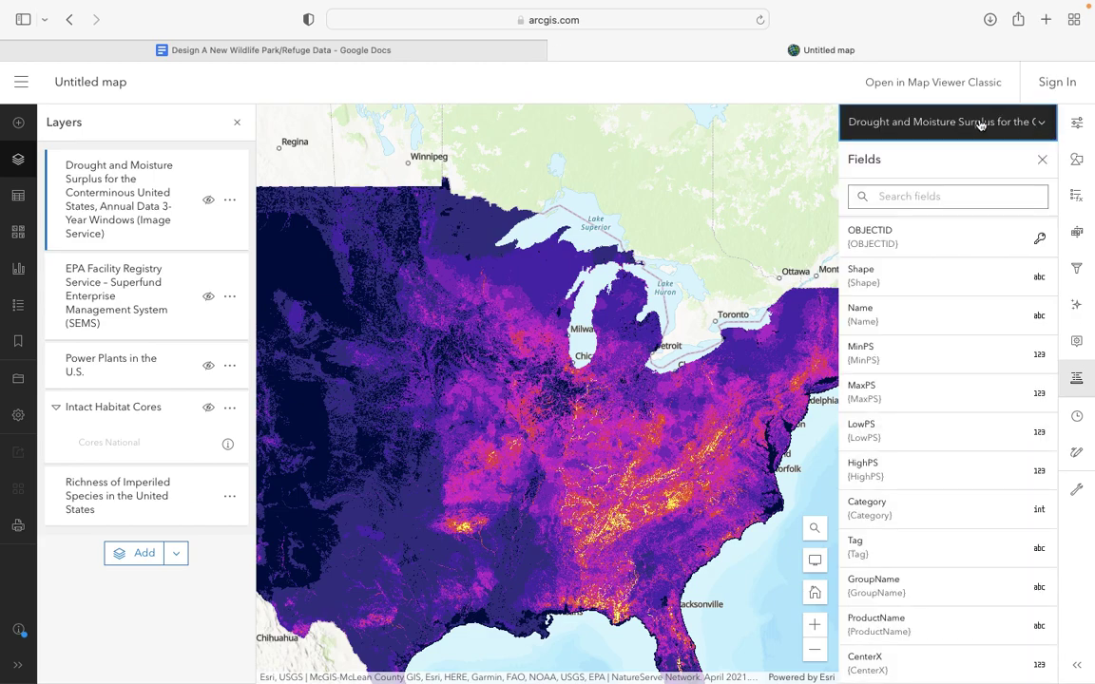
{"action": "left_click", "coordinate": [1076, 381]}
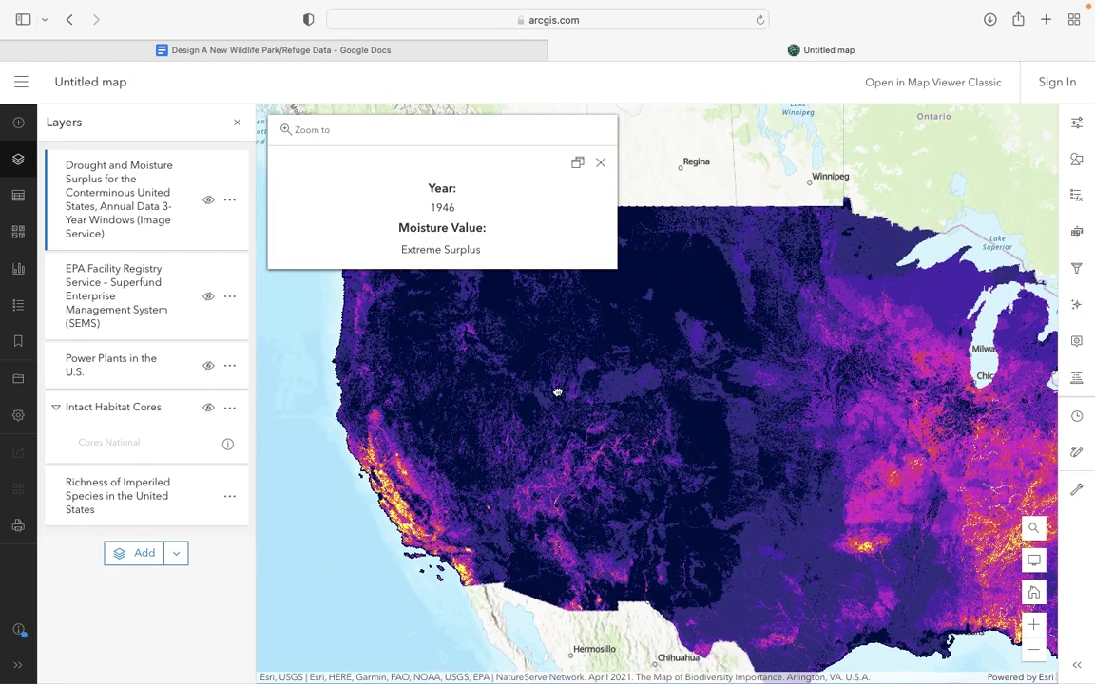
- Pan toward the eastern United States and dismiss the Year 1946 moisture pop-up
{"action": "left_click_drag", "start_coordinate": [554, 421], "coordinate": [327, 361]}
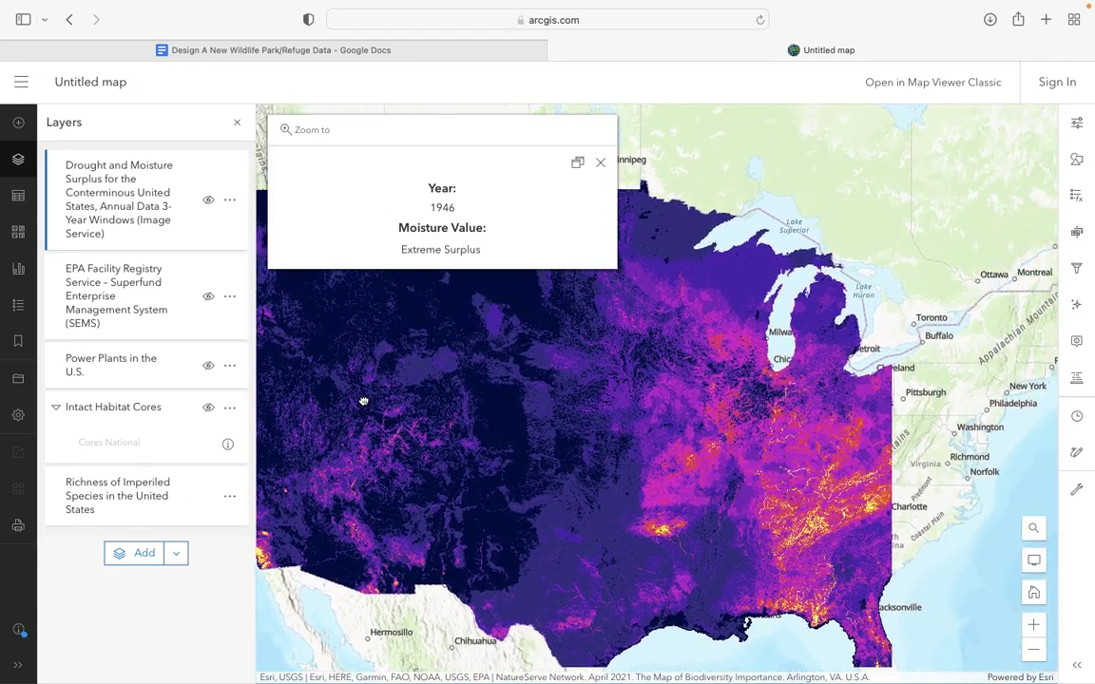
{"action": "left_click_drag", "start_coordinate": [606, 406], "coordinate": [567, 453]}
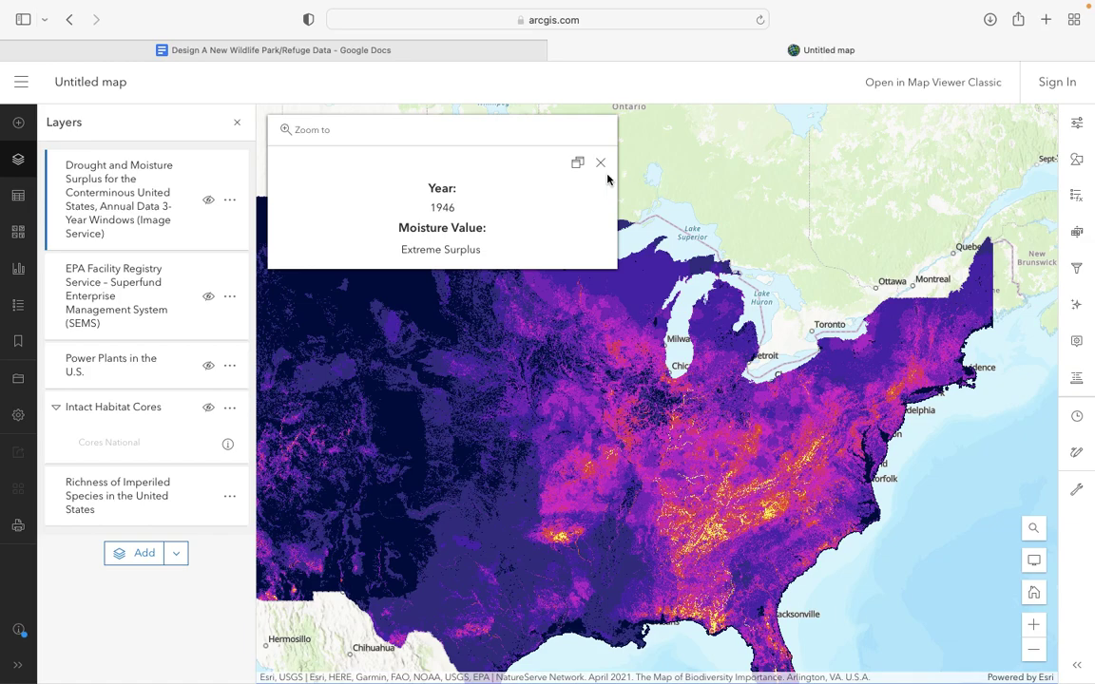
{"action": "left_click", "coordinate": [600, 162]}
{"action": "mouse_move", "coordinate": [219, 519]}
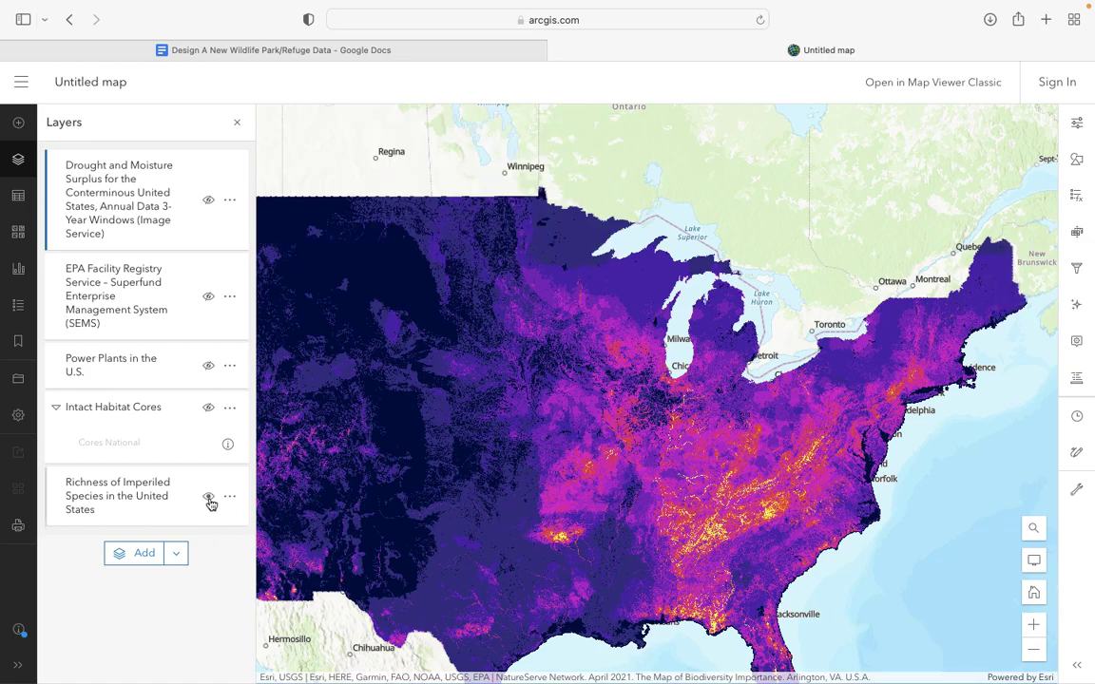
{"action": "left_click", "coordinate": [229, 496]}
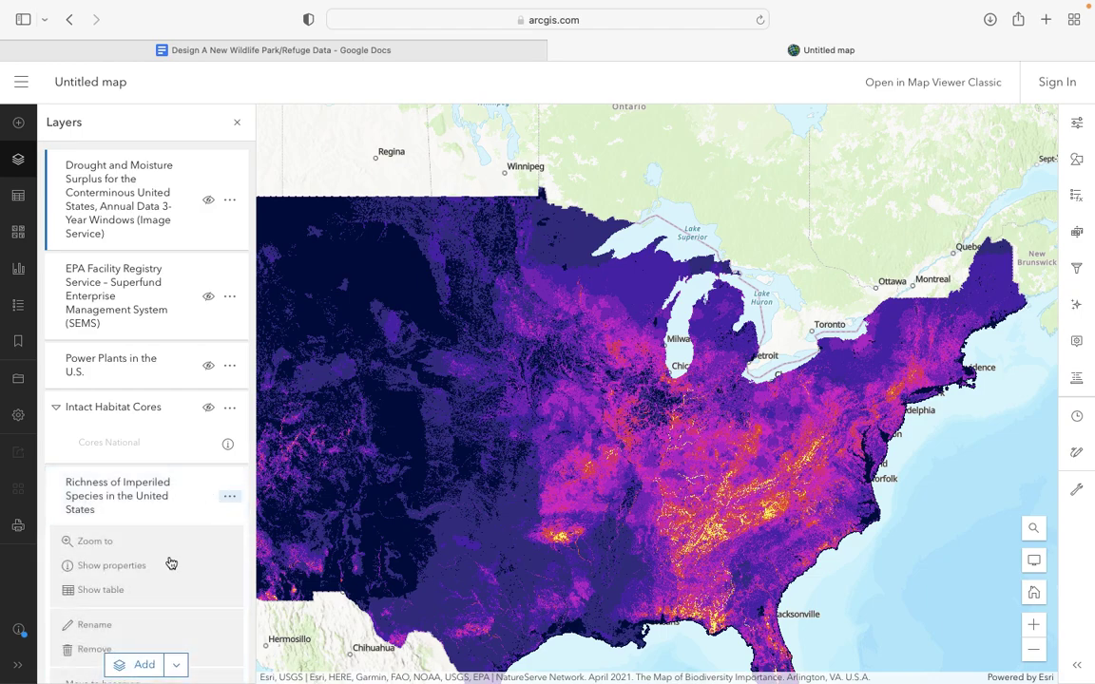
- Show the Richness of Imperiled Species layer's properties and legend
{"action": "left_click", "coordinate": [140, 564]}
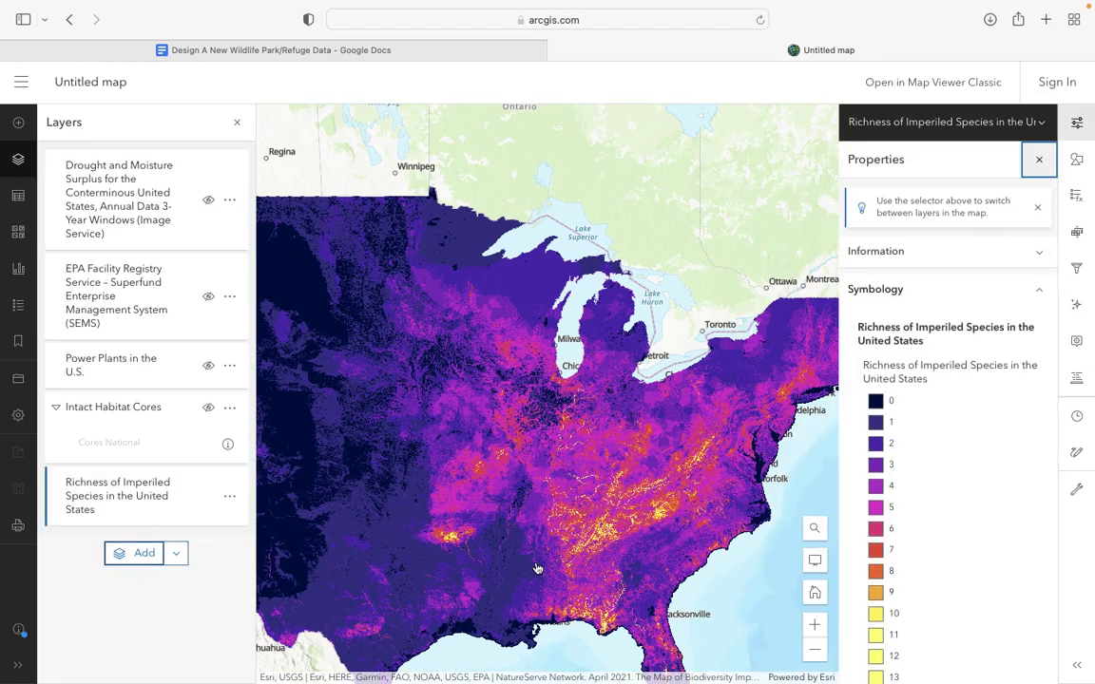
{"action": "scroll", "coordinate": [888, 397], "scroll_direction": "down", "scroll_amount": 5}
{"action": "scroll", "coordinate": [889, 399], "scroll_direction": "down", "scroll_amount": 1}
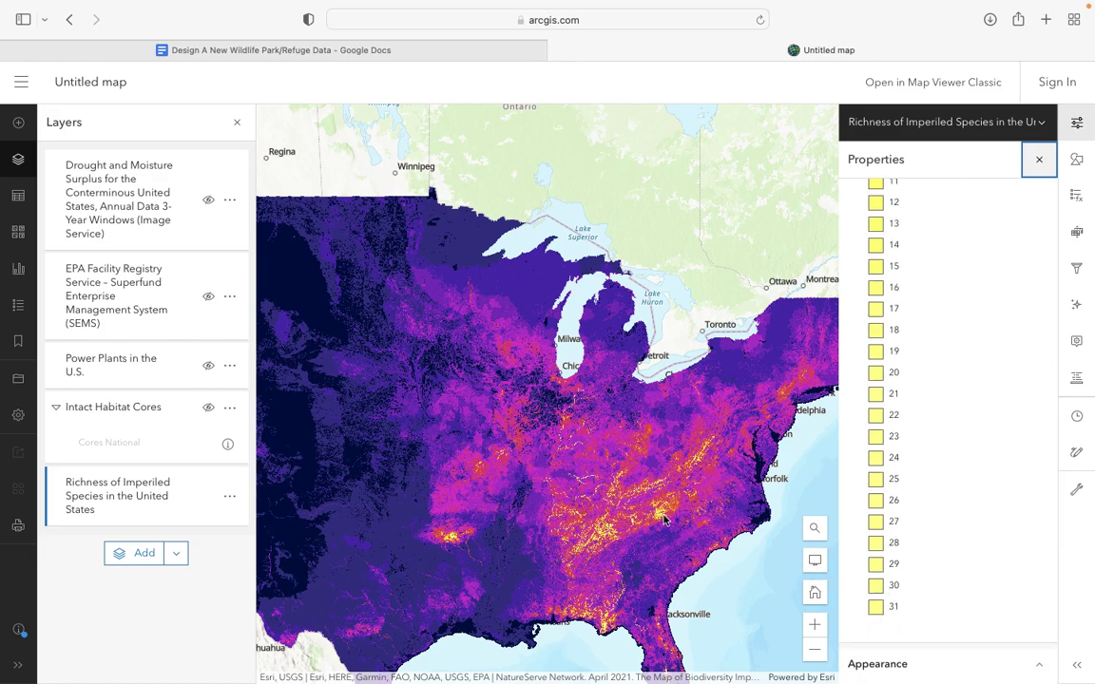
{"action": "scroll", "coordinate": [662, 520], "scroll_direction": "up", "scroll_amount": 3}
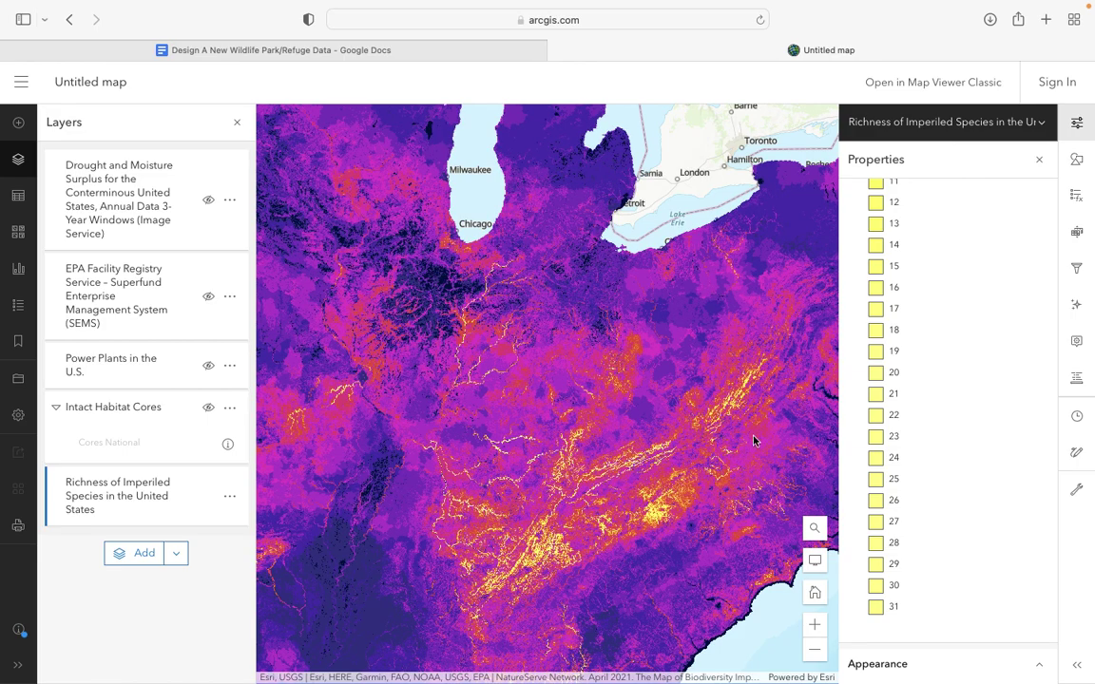
- Zoom out, pan the map west to the western United States, and close the properties panel
{"action": "left_click_drag", "start_coordinate": [632, 453], "coordinate": [395, 573]}
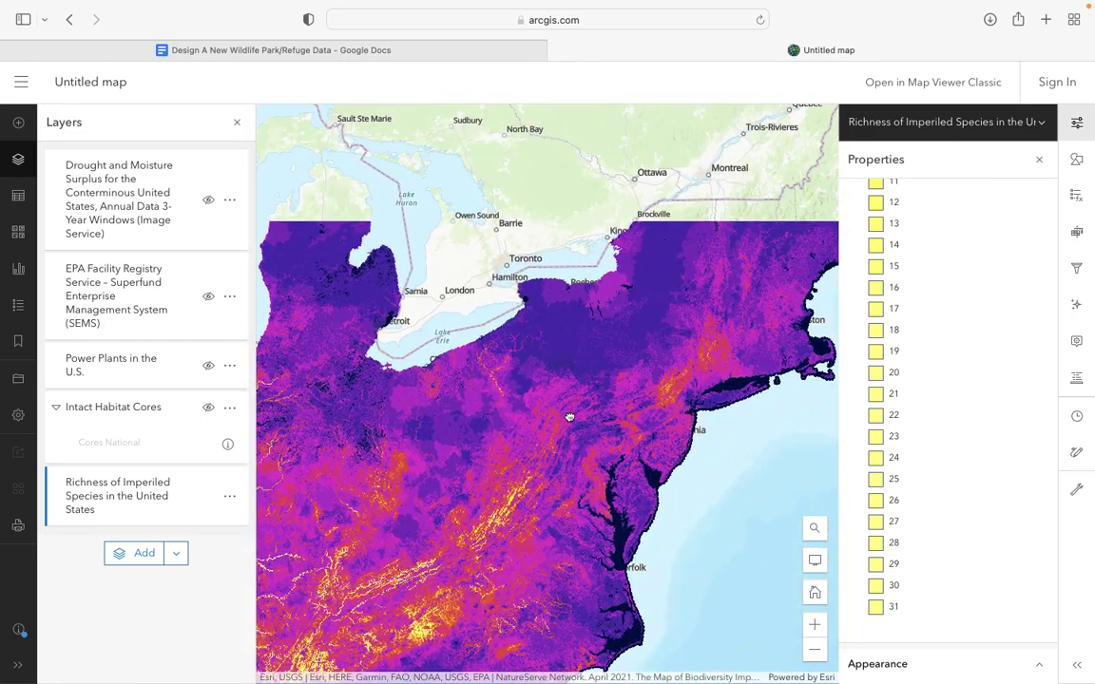
{"action": "scroll", "coordinate": [705, 344], "scroll_direction": "up", "scroll_amount": 3}
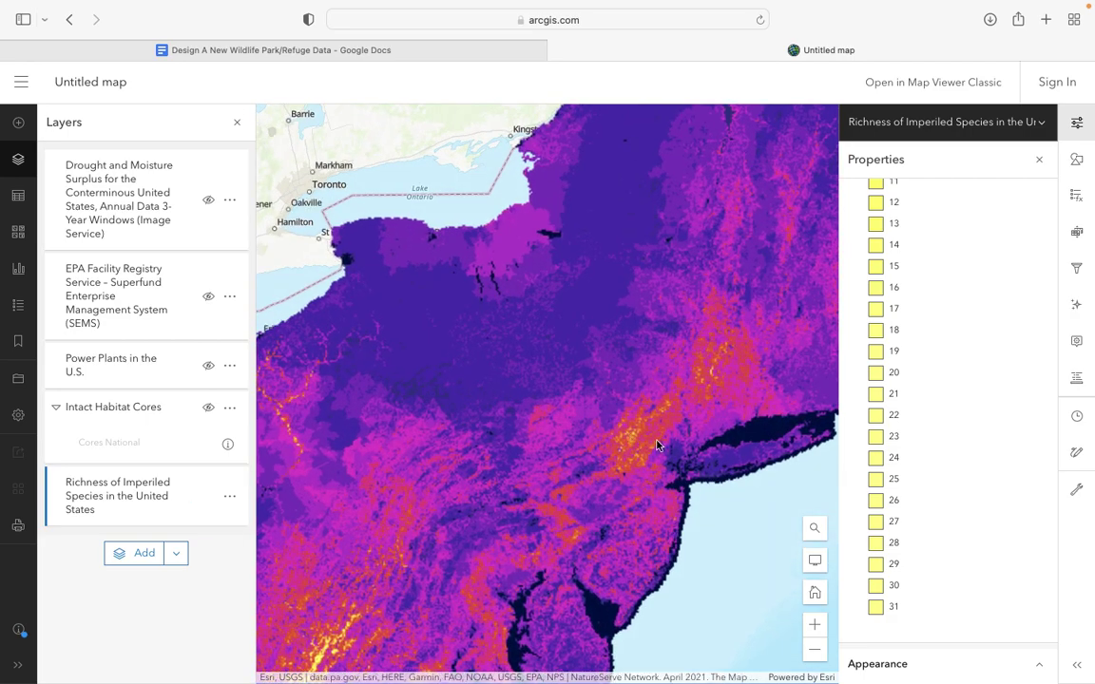
{"action": "scroll", "coordinate": [665, 419], "scroll_direction": "down", "scroll_amount": 2}
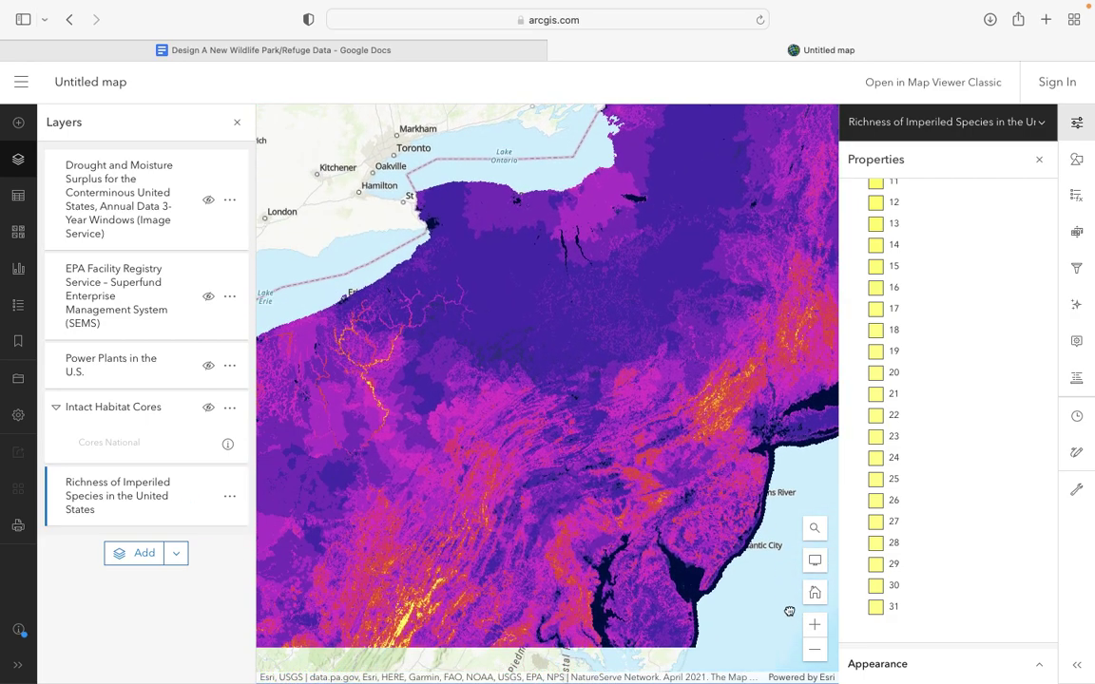
{"action": "scroll", "coordinate": [813, 655], "scroll_direction": "down", "scroll_amount": 2}
{"action": "left_click", "coordinate": [814, 652]}
{"action": "left_click_drag", "start_coordinate": [361, 485], "coordinate": [611, 459]}
{"action": "mouse_move", "coordinate": [447, 455]}
{"action": "left_mouse_down"}
{"action": "mouse_move", "coordinate": [643, 440]}
{"action": "mouse_move", "coordinate": [736, 496]}
{"action": "left_mouse_up"}
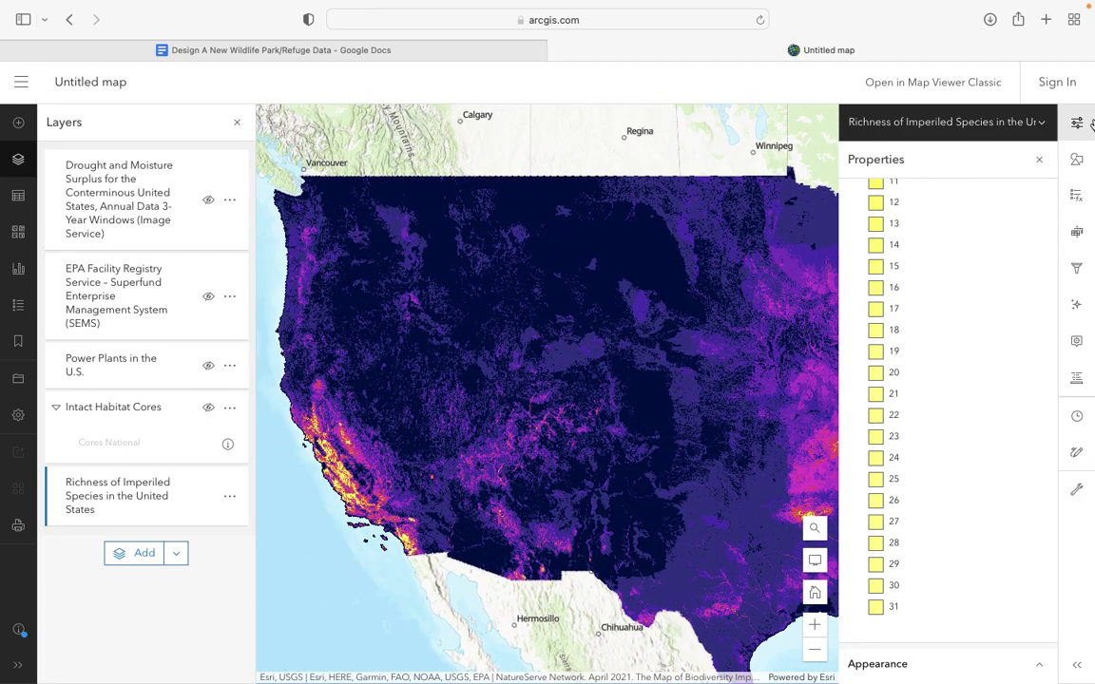
{"action": "left_click", "coordinate": [1041, 163]}
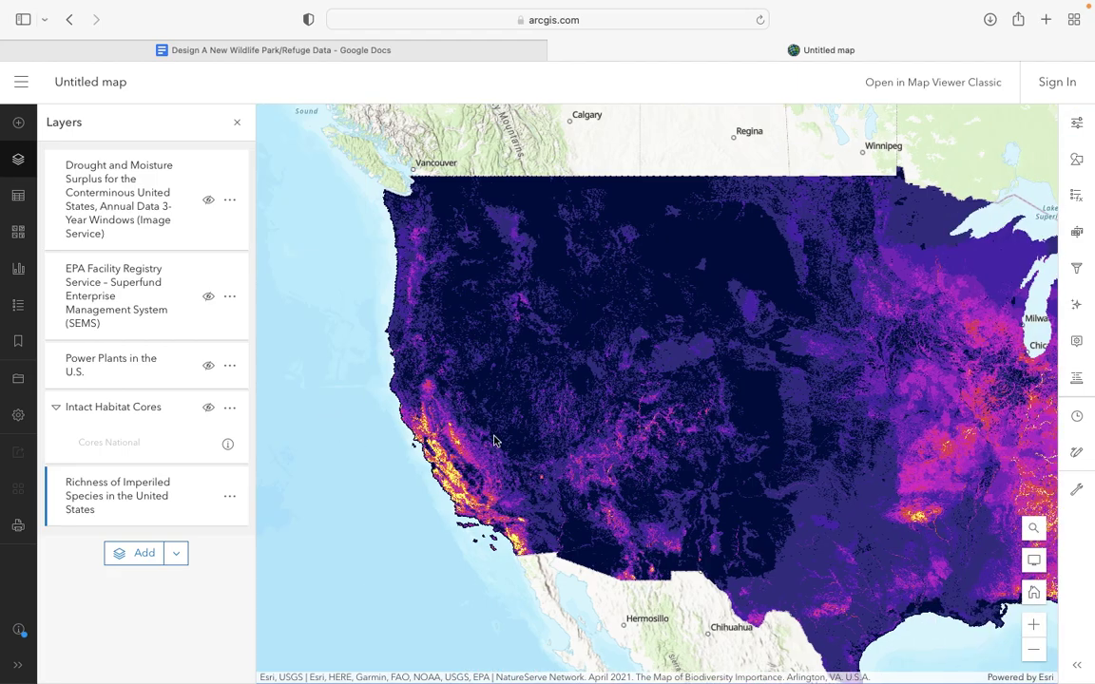
- Zoom in and center Southern California, then bring up the Living Atlas layer browser
{"action": "scroll", "coordinate": [493, 440], "scroll_direction": "up", "scroll_amount": 3}
{"action": "scroll", "coordinate": [555, 499], "scroll_direction": "up", "scroll_amount": 2}
{"action": "left_click_drag", "start_coordinate": [561, 407], "coordinate": [584, 264]}
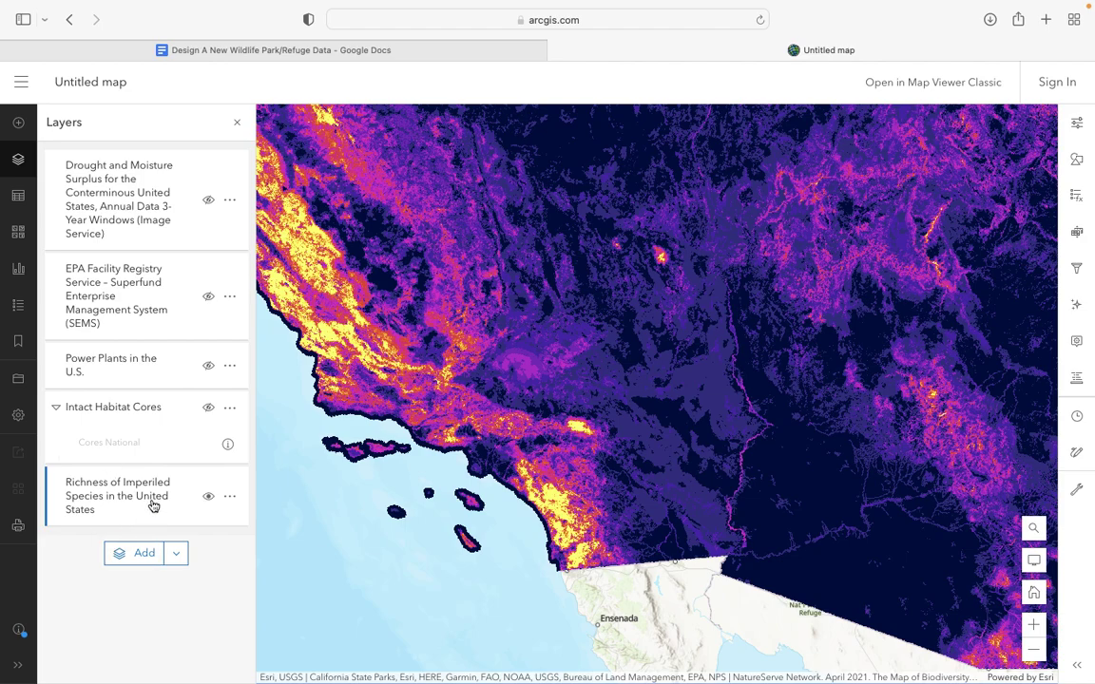
{"action": "left_click", "coordinate": [125, 558]}
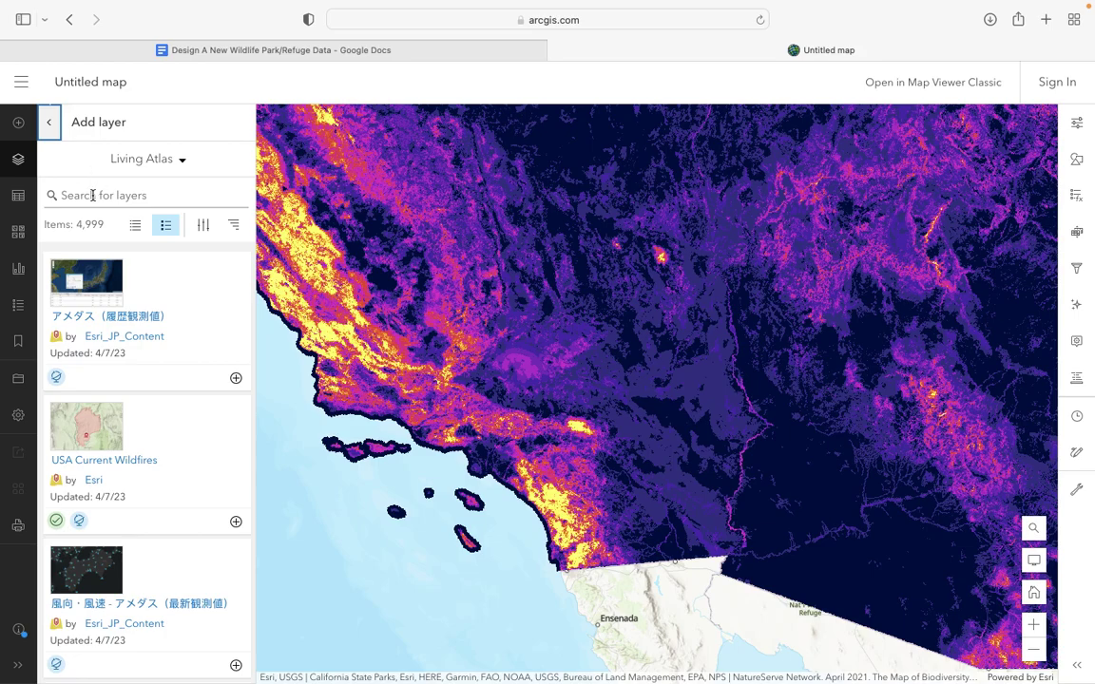
{"action": "left_click", "coordinate": [201, 229]}
{"action": "left_click", "coordinate": [239, 158]}
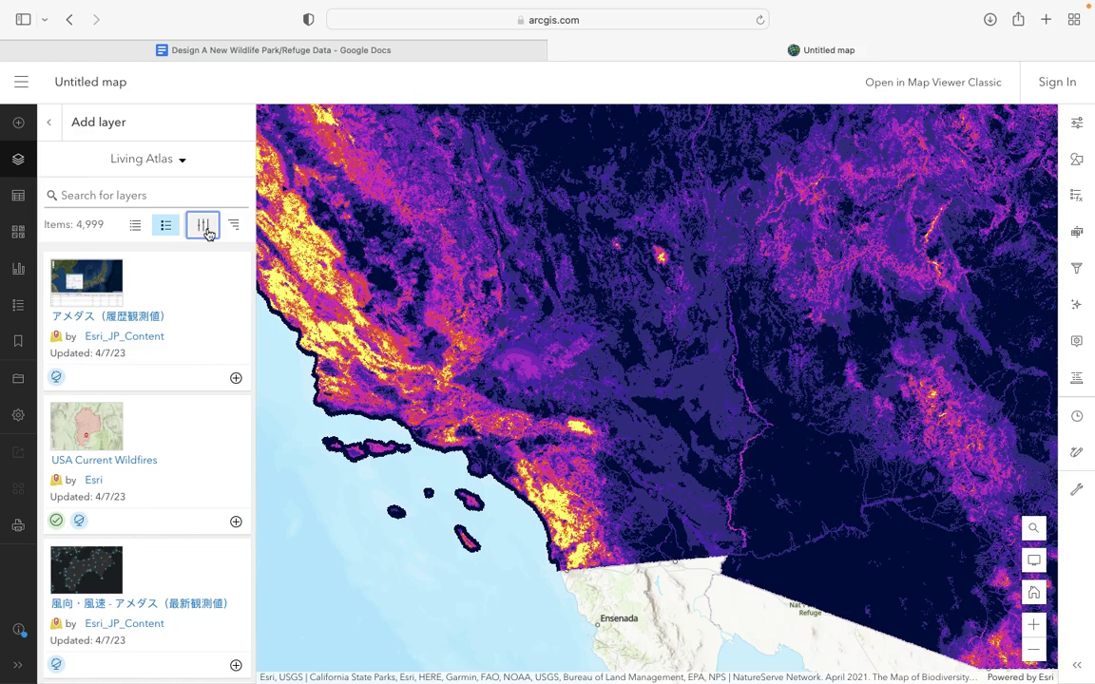
{"action": "left_click", "coordinate": [202, 226]}
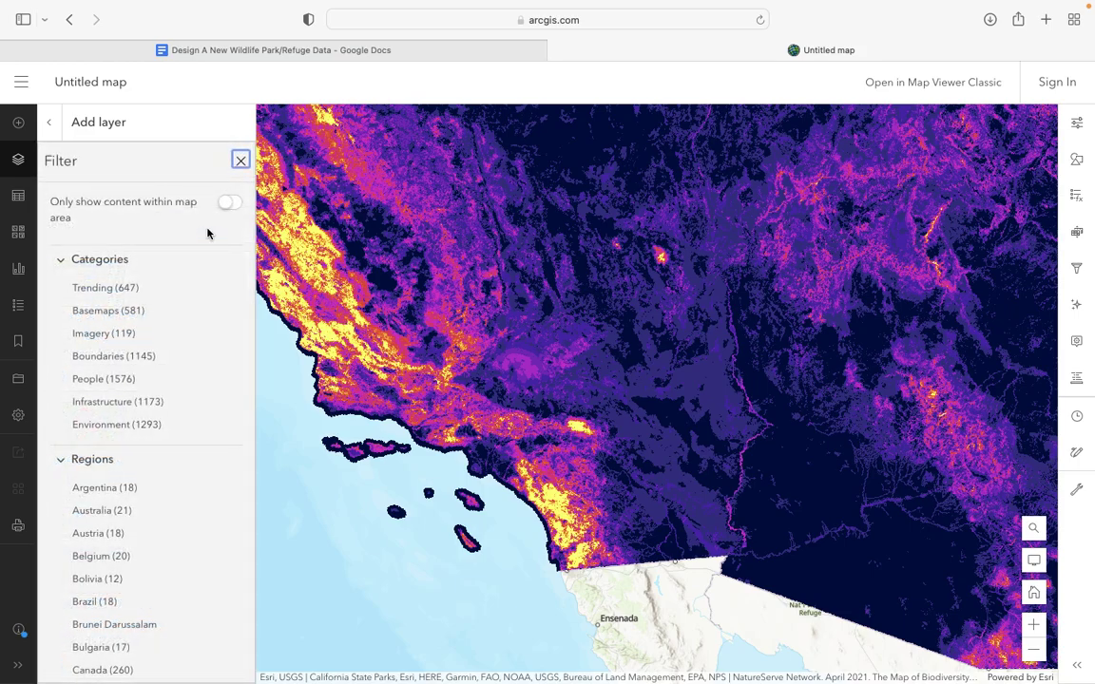
{"action": "scroll", "coordinate": [72, 277], "scroll_direction": "down", "scroll_amount": 3}
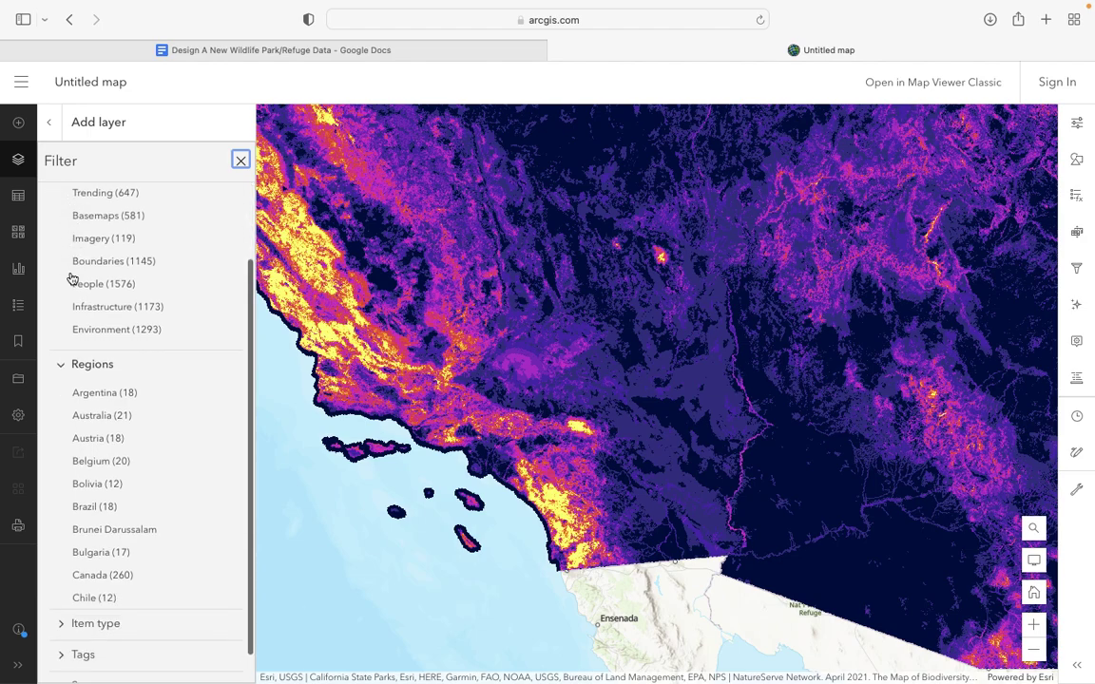
{"action": "left_click", "coordinate": [56, 592]}
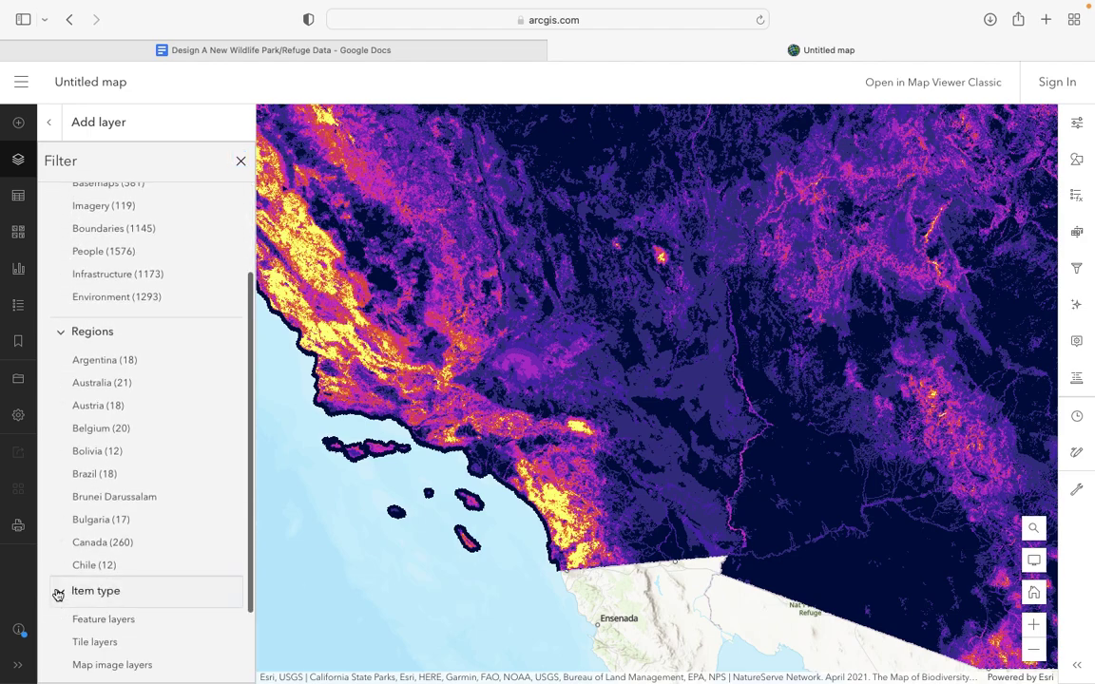
{"action": "left_click", "coordinate": [57, 599]}
{"action": "left_click", "coordinate": [57, 622]}
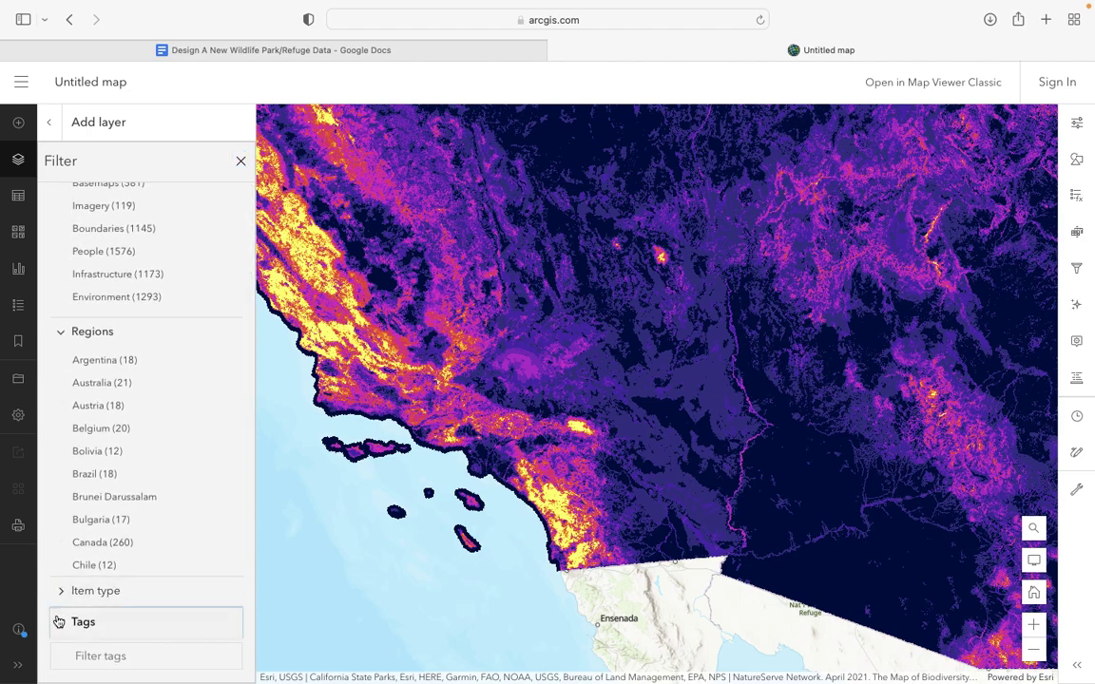
{"action": "left_click", "coordinate": [60, 573]}
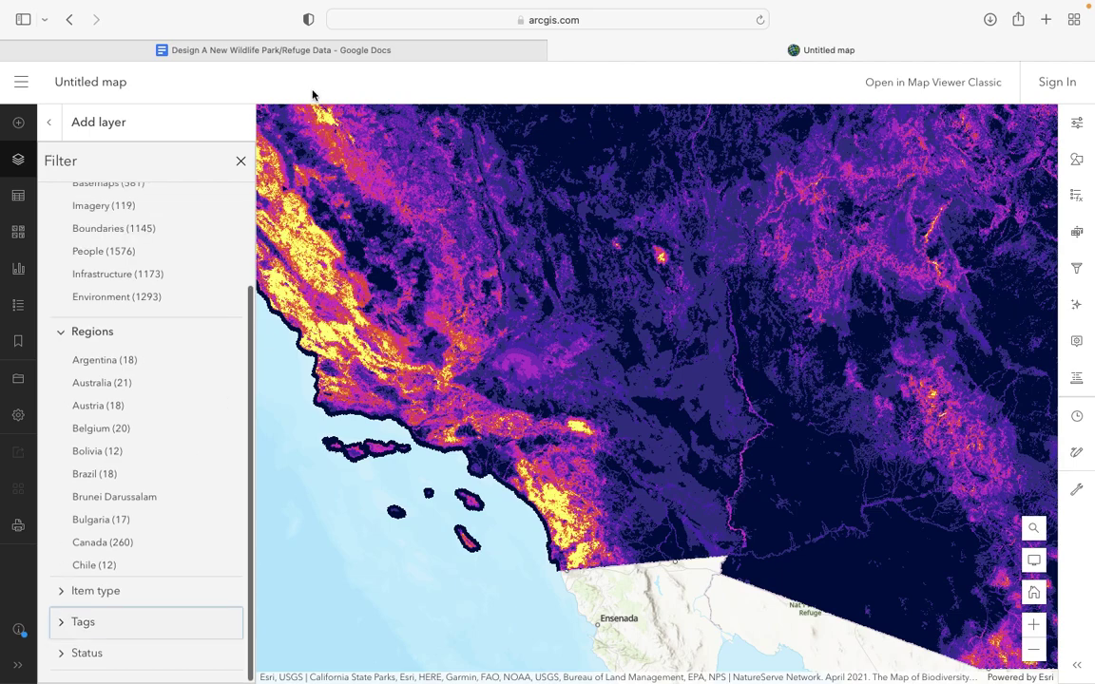
{"action": "left_click", "coordinate": [240, 164]}
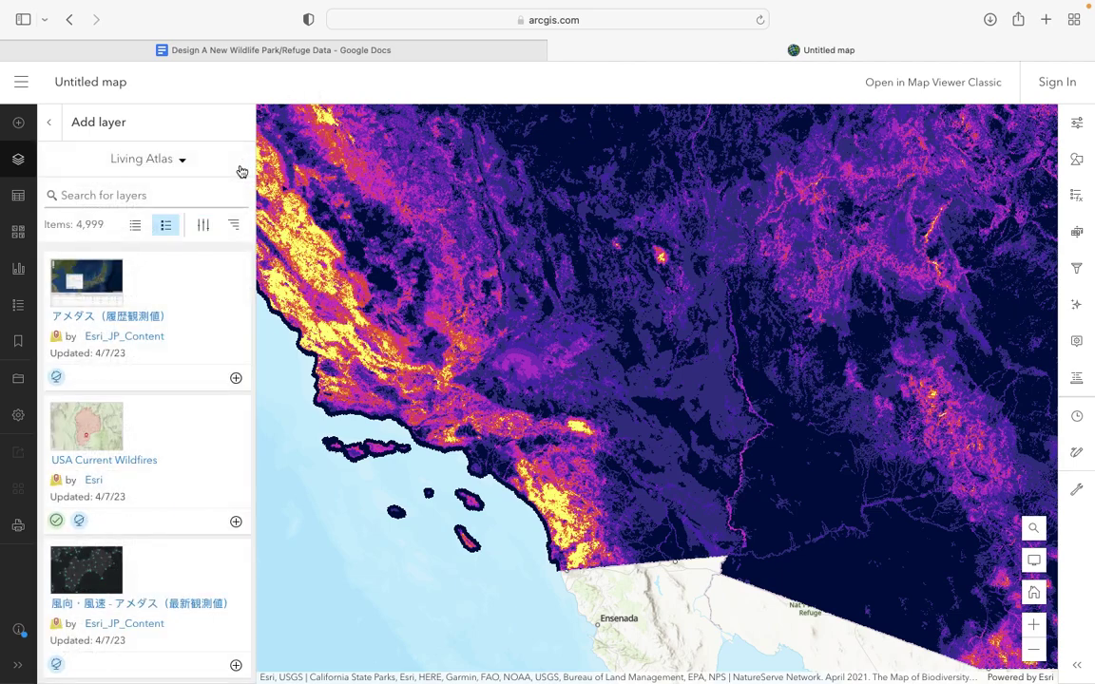
{"action": "left_click", "coordinate": [50, 124]}
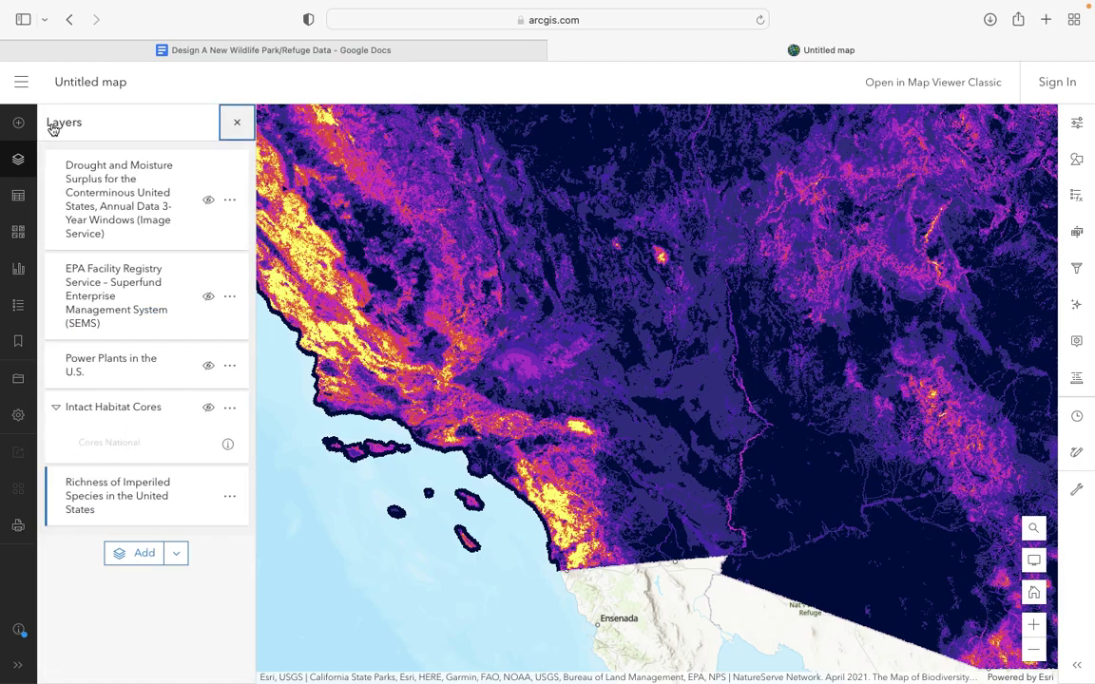
- Turn on the Intact Habitat Cores layer and zoom in on the Southern California coast
{"action": "left_click", "coordinate": [208, 410]}
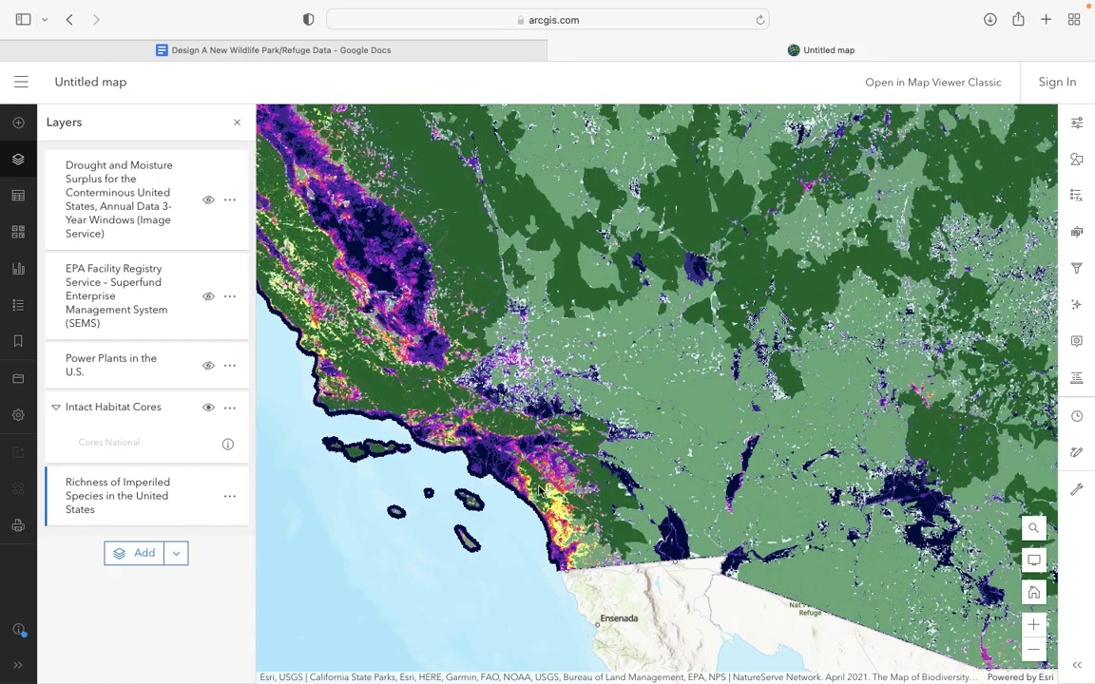
{"action": "scroll", "coordinate": [538, 486], "scroll_direction": "up", "scroll_amount": 2}
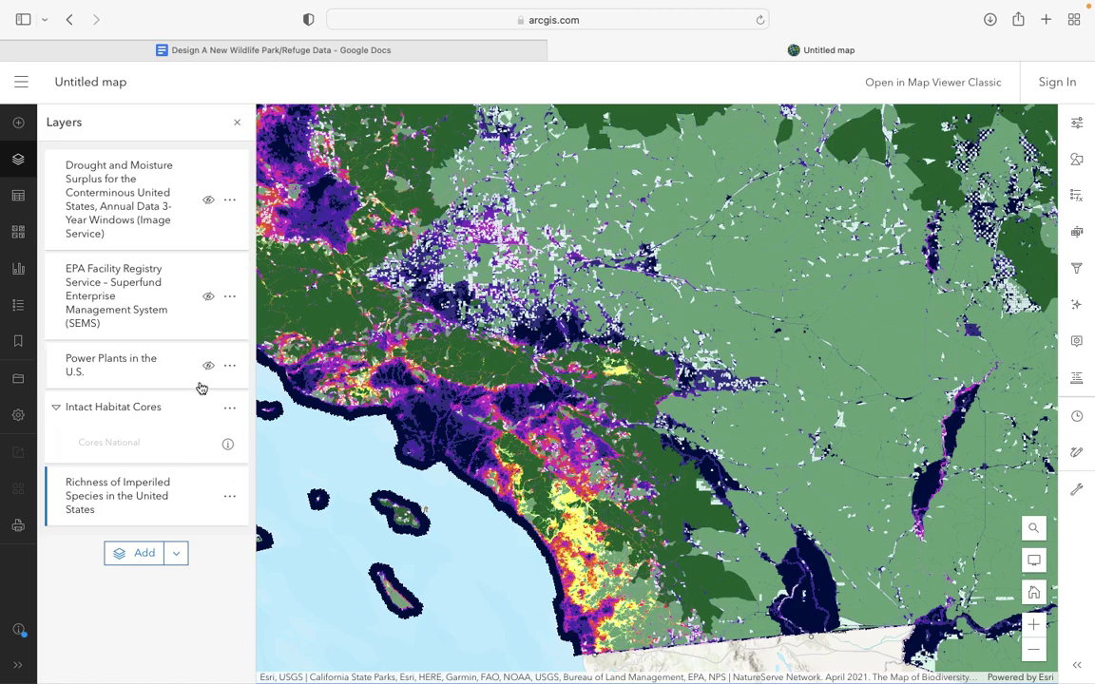
- Swap Intact Habitat Cores for Power Plants and view its plant-type legend from Solar to Other
{"action": "left_click", "coordinate": [208, 413]}
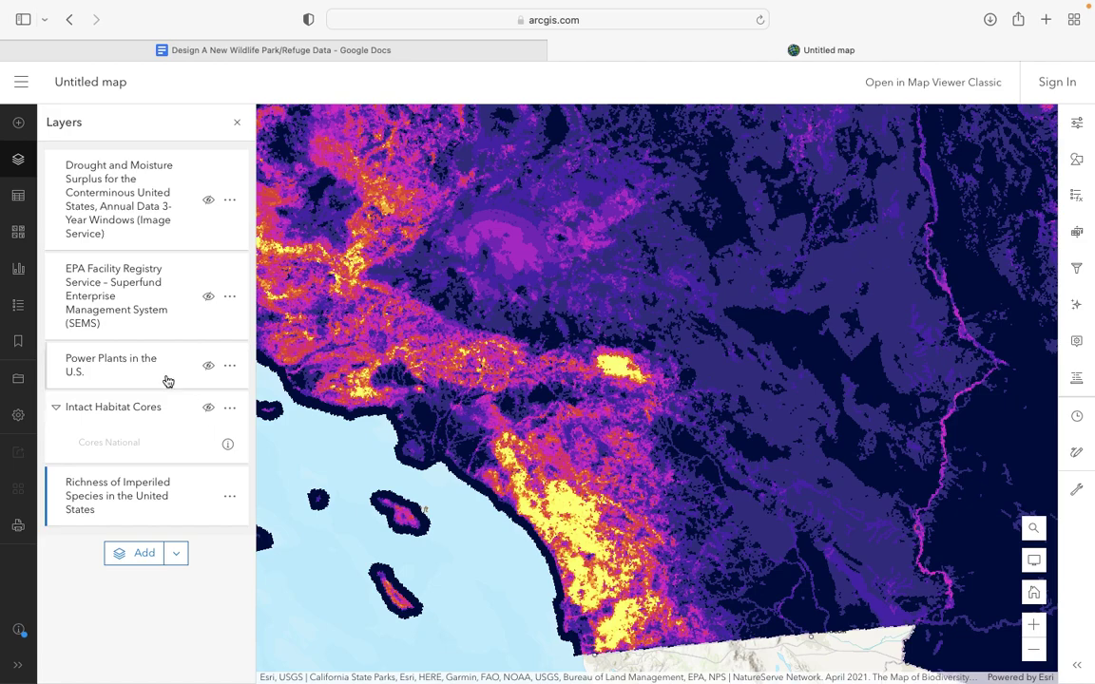
{"action": "left_click", "coordinate": [208, 374]}
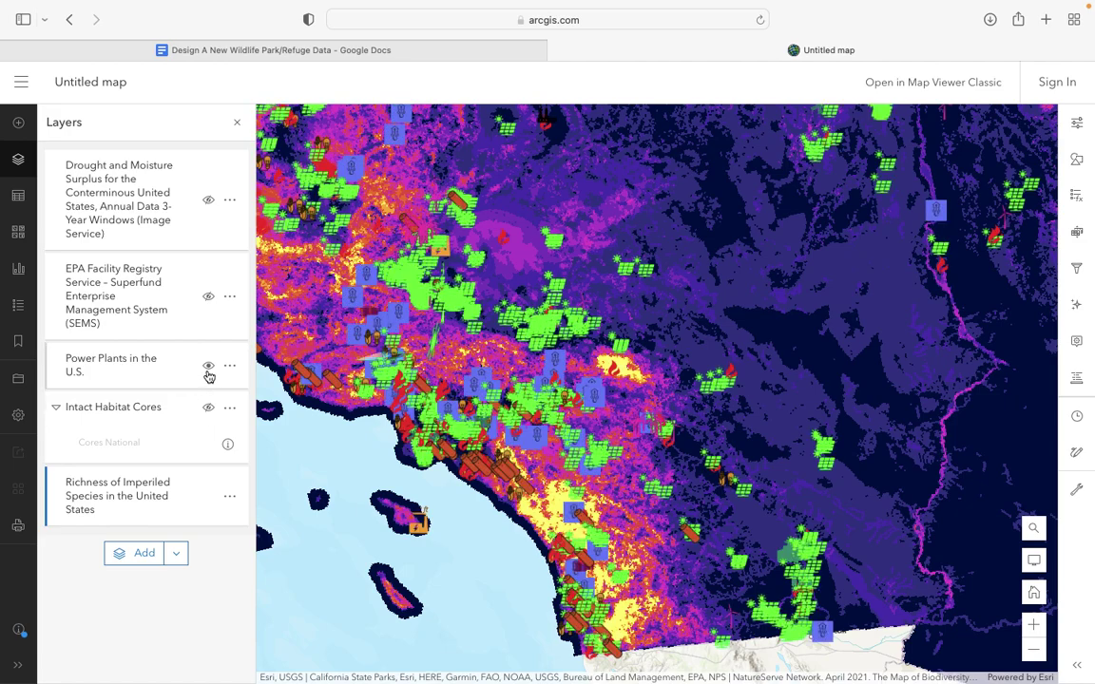
{"action": "left_click", "coordinate": [229, 367]}
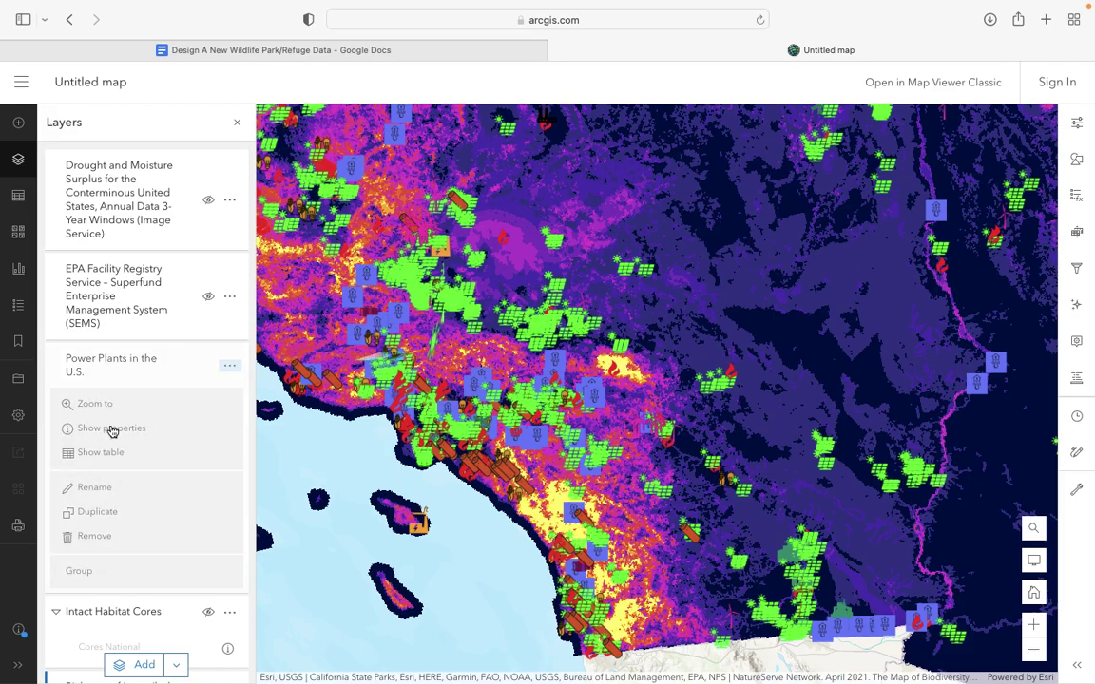
{"action": "left_click", "coordinate": [110, 428]}
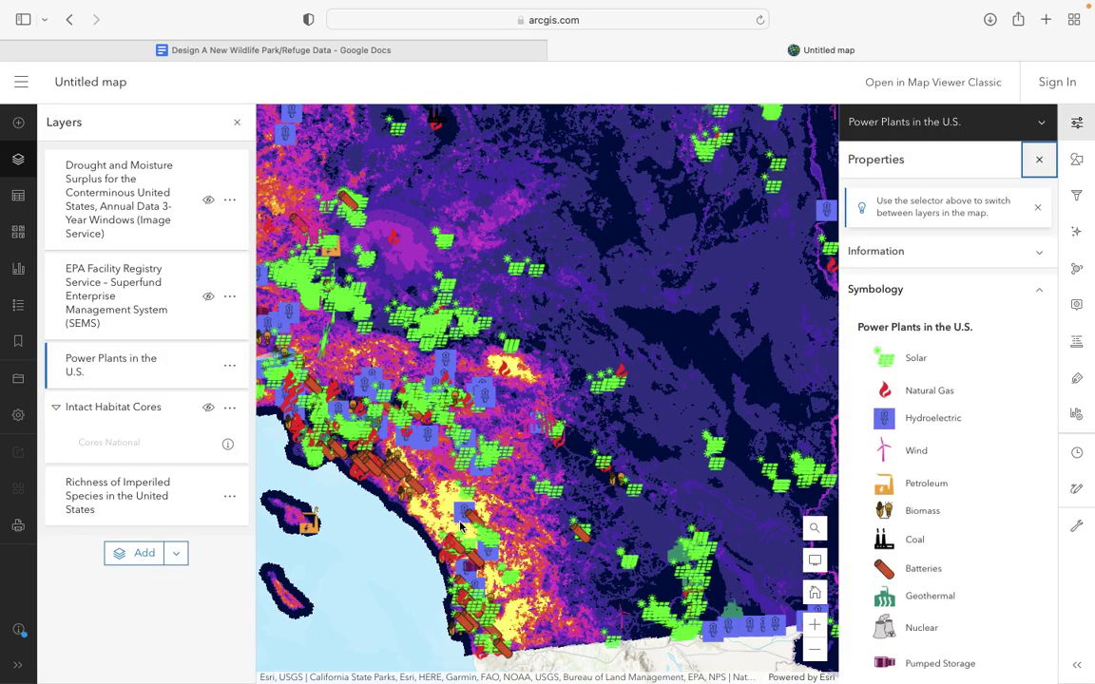
{"action": "scroll", "coordinate": [460, 526], "scroll_direction": "up", "scroll_amount": 2}
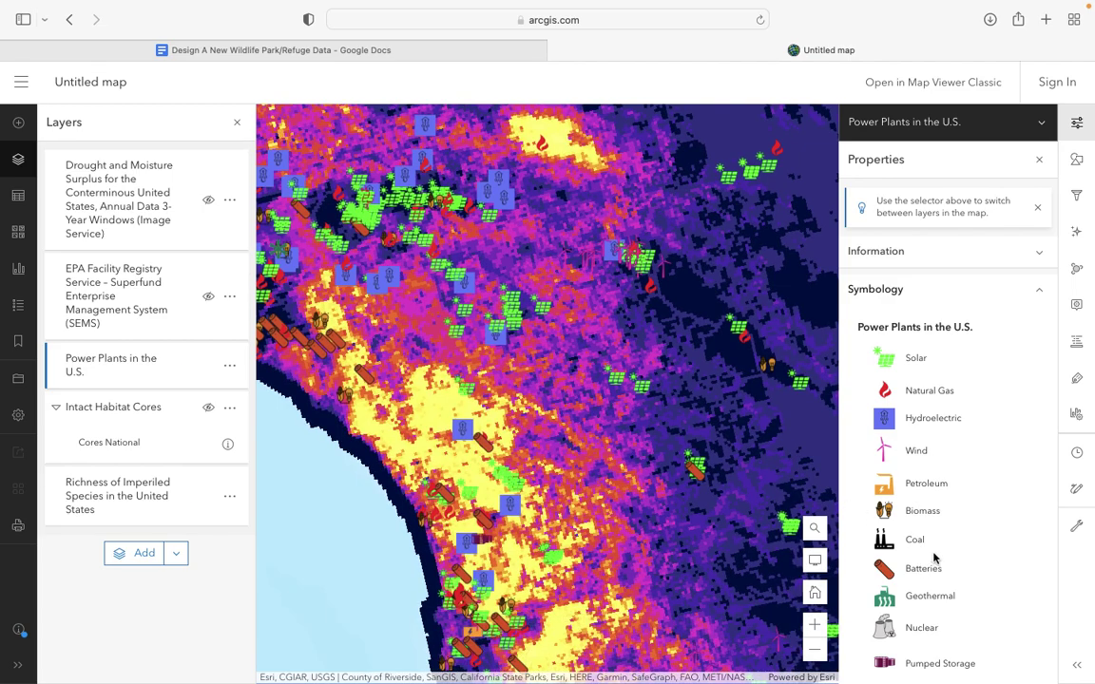
{"action": "scroll", "coordinate": [927, 444], "scroll_direction": "down", "scroll_amount": 3}
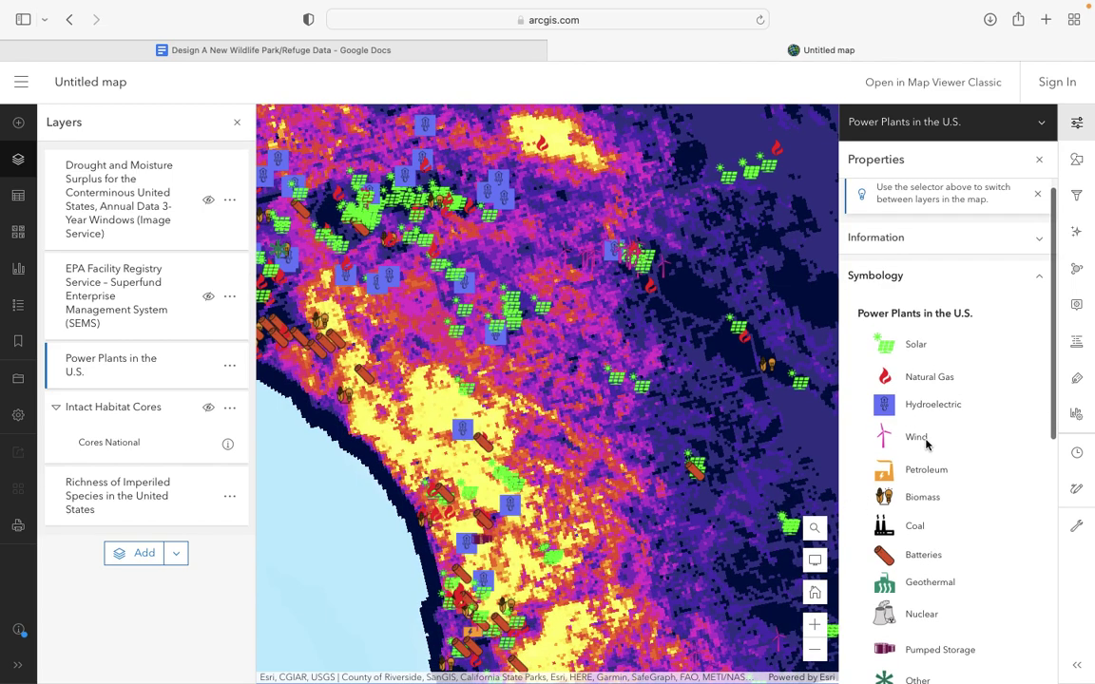
- Nudge the map, check species richness at one spot, and close the Power Plants properties
{"action": "left_click_drag", "start_coordinate": [632, 492], "coordinate": [591, 485]}
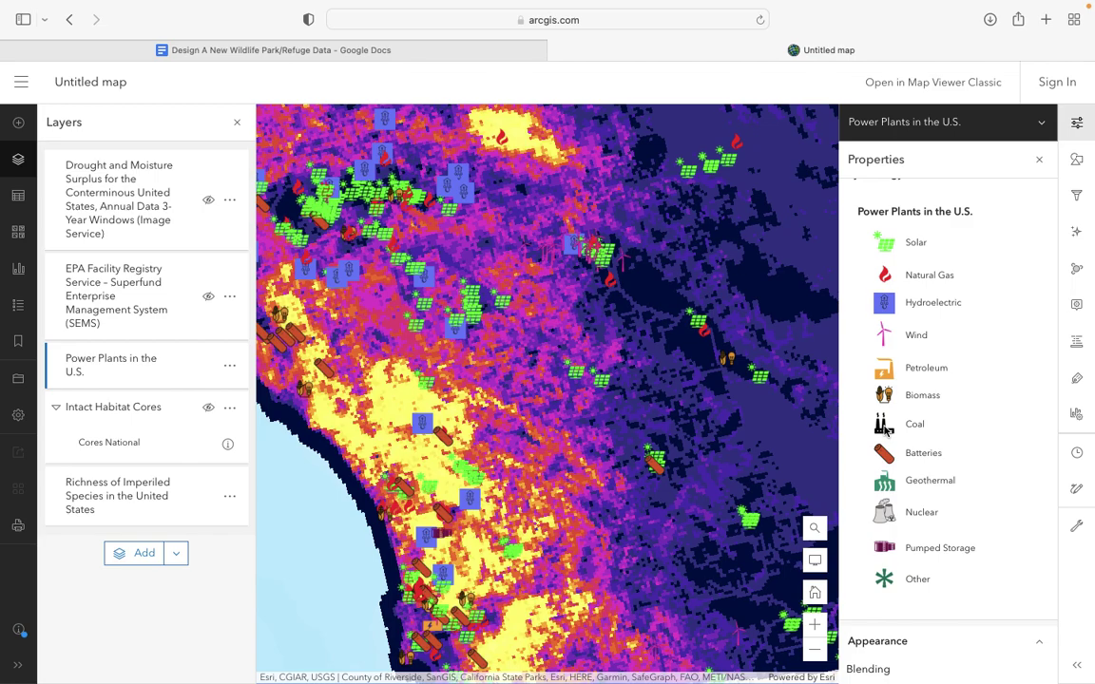
{"action": "scroll", "coordinate": [889, 513], "scroll_direction": "up", "scroll_amount": 2}
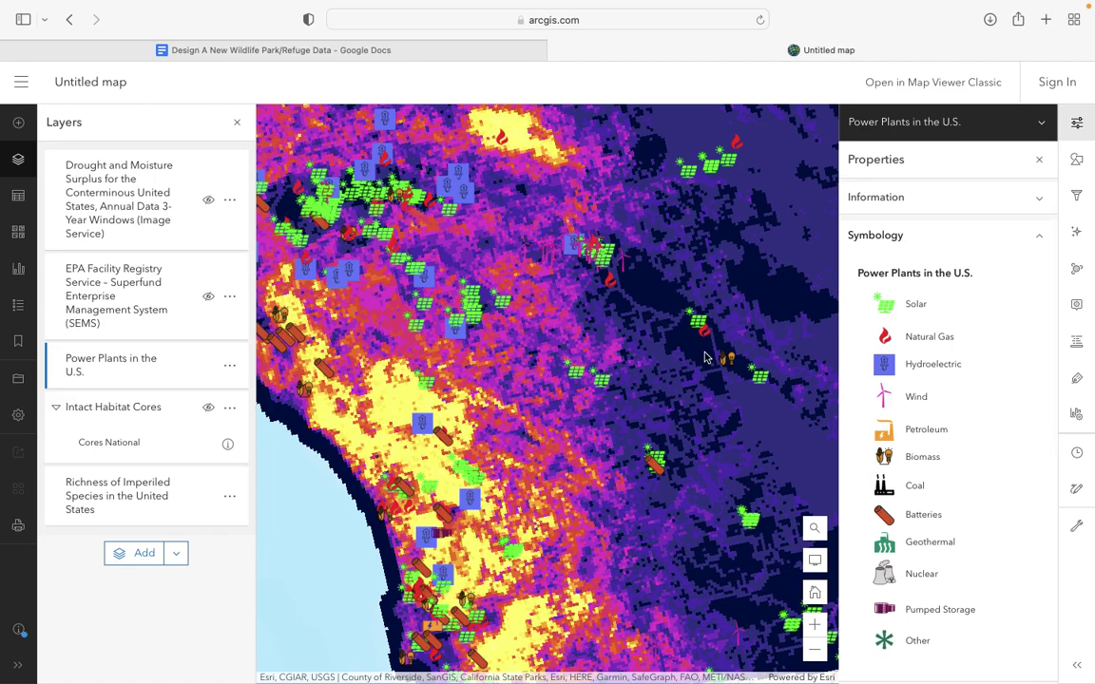
{"action": "left_click", "coordinate": [421, 427]}
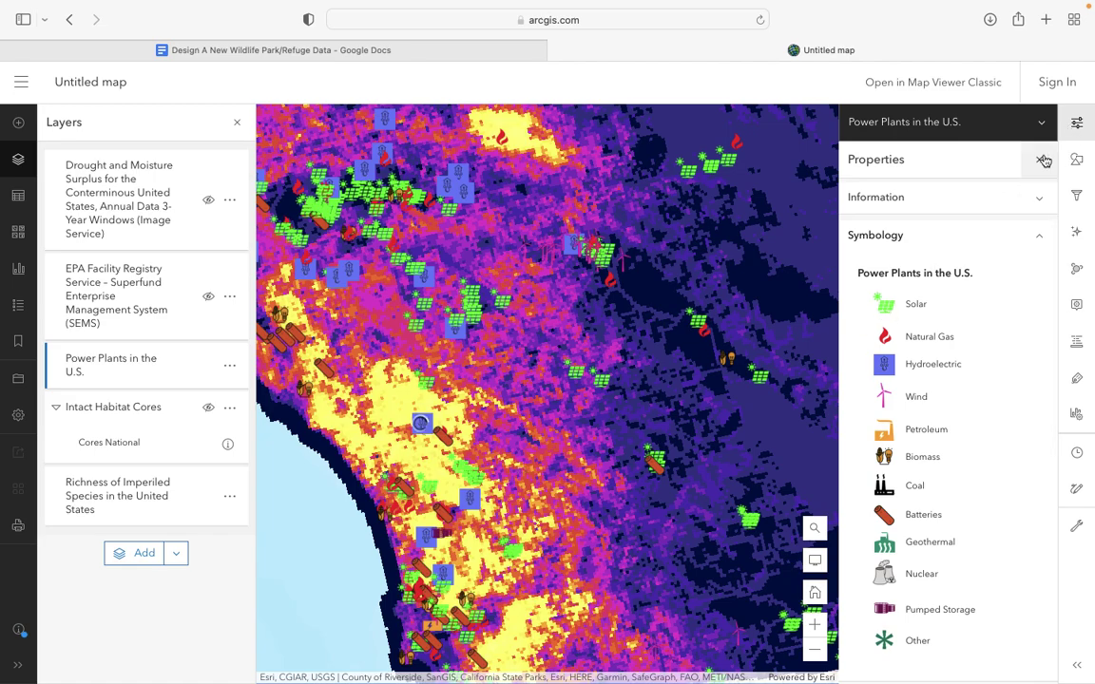
{"action": "left_click", "coordinate": [1038, 159]}
- Check richness pop-ups at three locations, including a hydroelectric site, then hide the power plants
{"action": "left_click", "coordinate": [582, 506]}
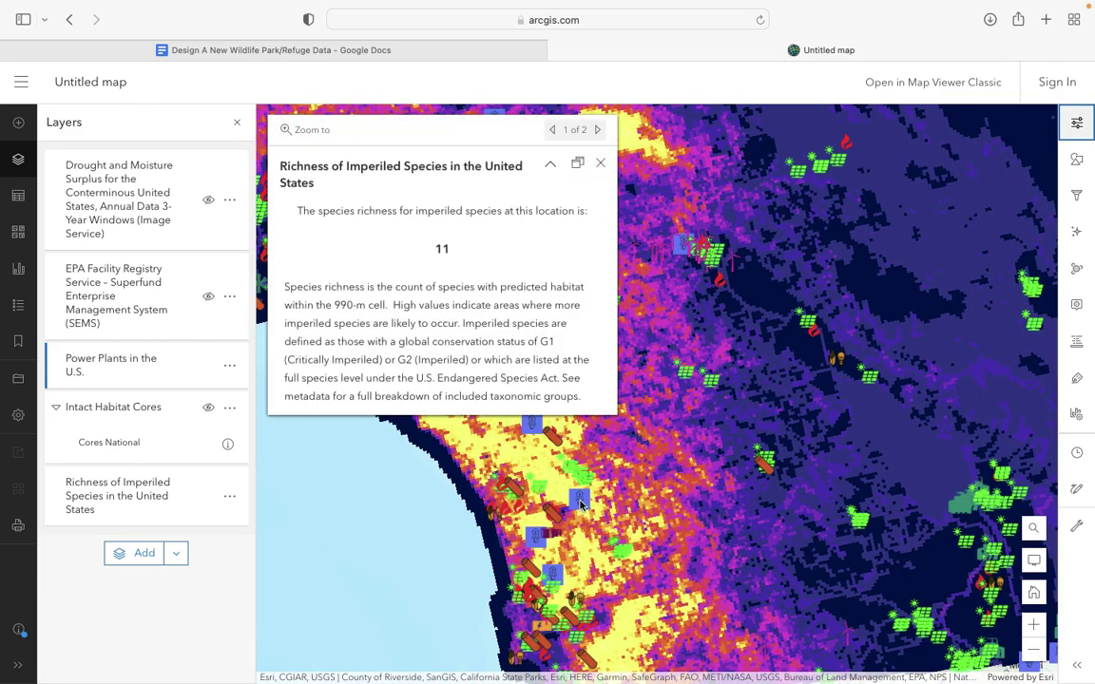
{"action": "left_click", "coordinate": [634, 247]}
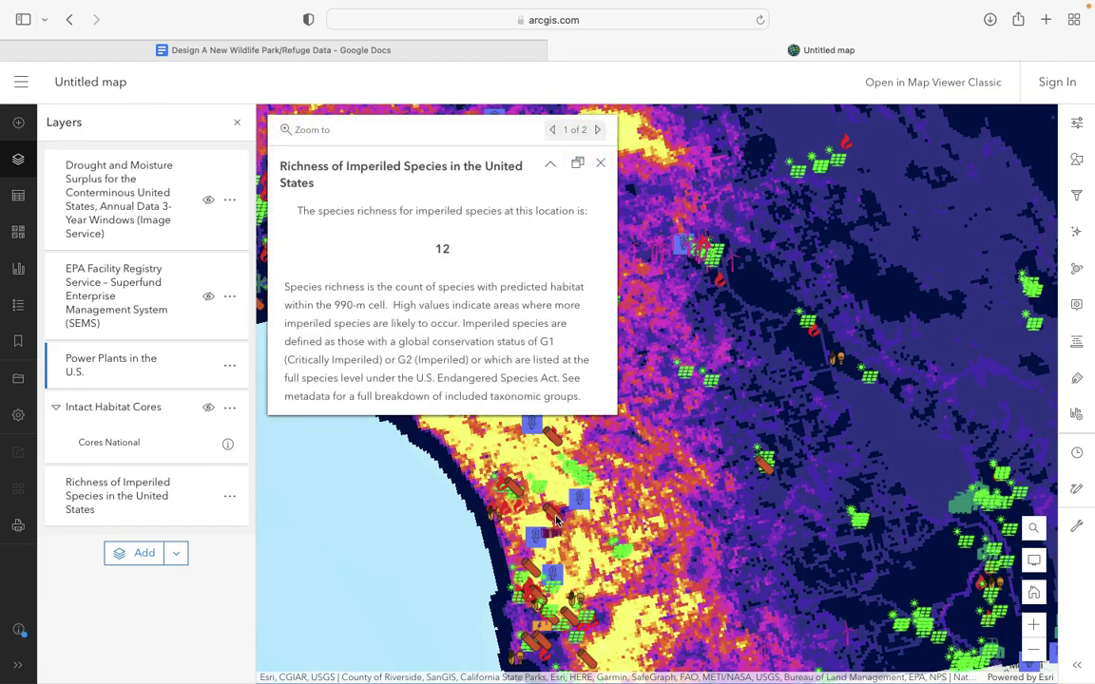
{"action": "left_click", "coordinate": [528, 571]}
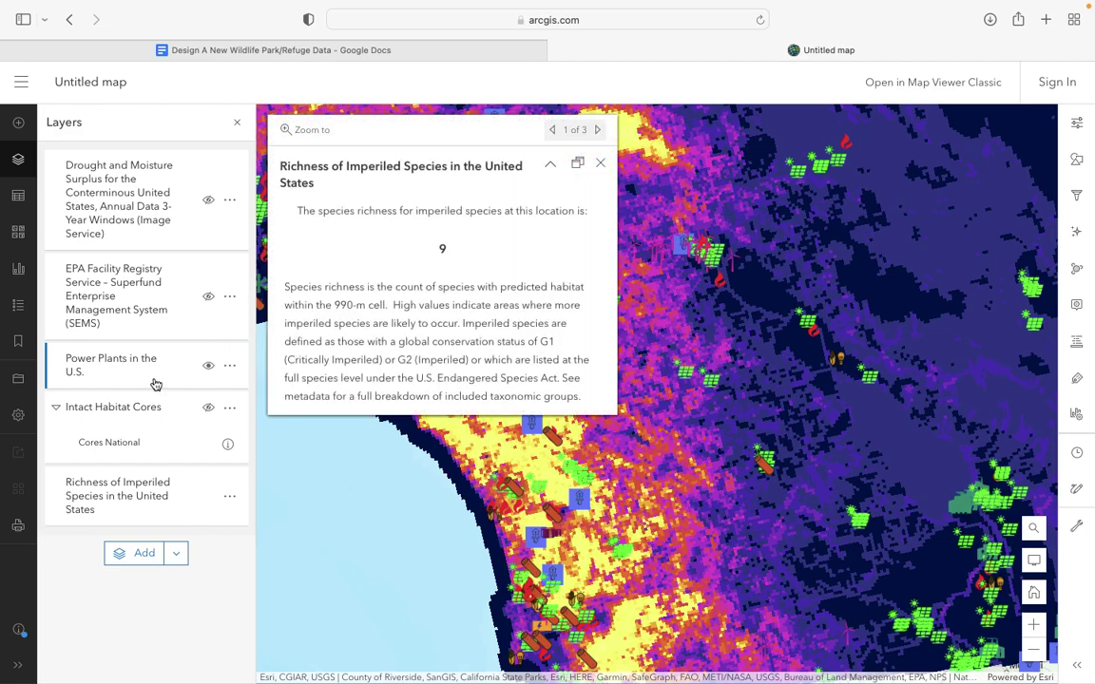
{"action": "left_click", "coordinate": [208, 367]}
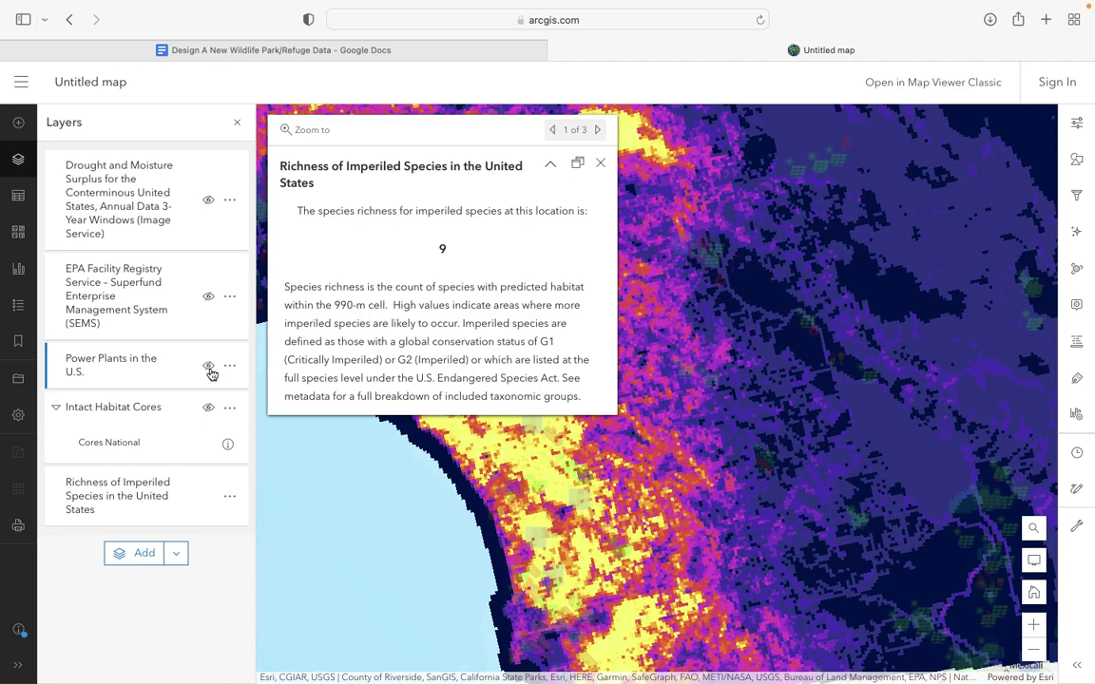
{"action": "left_click", "coordinate": [212, 296]}
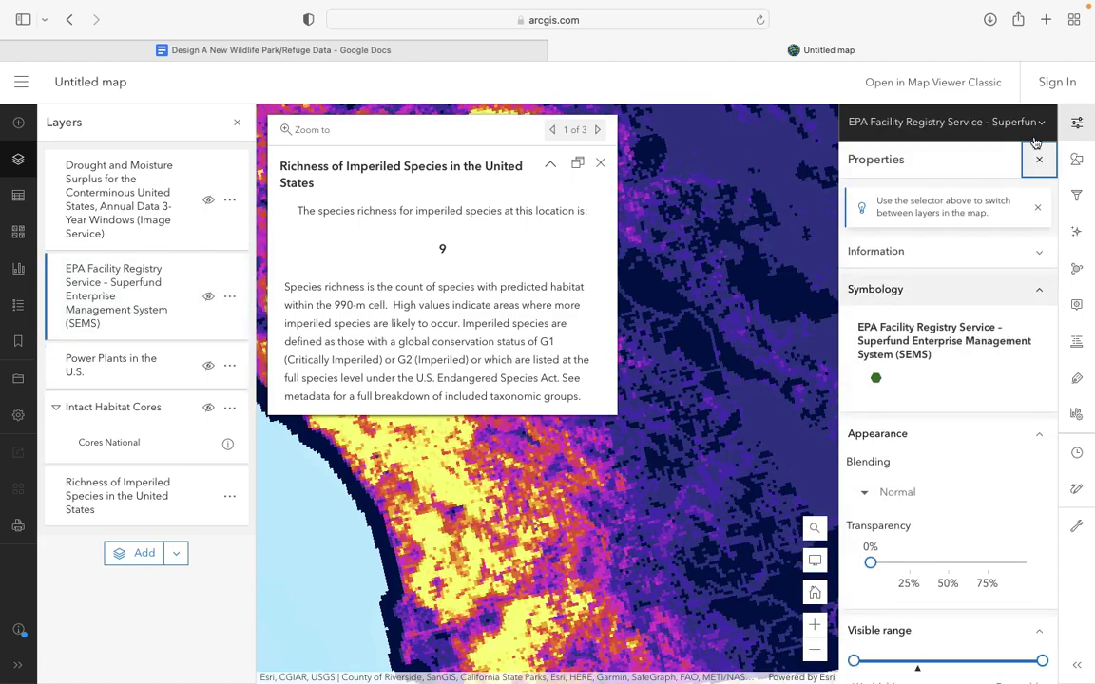
- Close the Superfund properties, show the Superfund sites, and dismiss the species richness pop-up
{"action": "left_click", "coordinate": [1039, 159]}
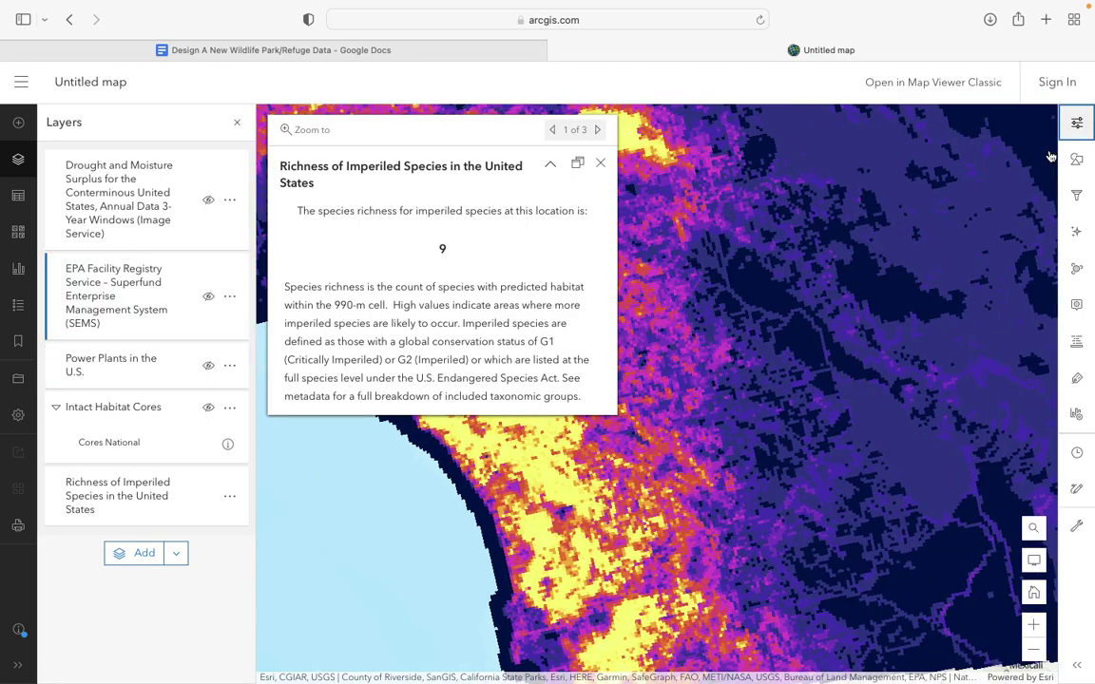
{"action": "left_click", "coordinate": [207, 300]}
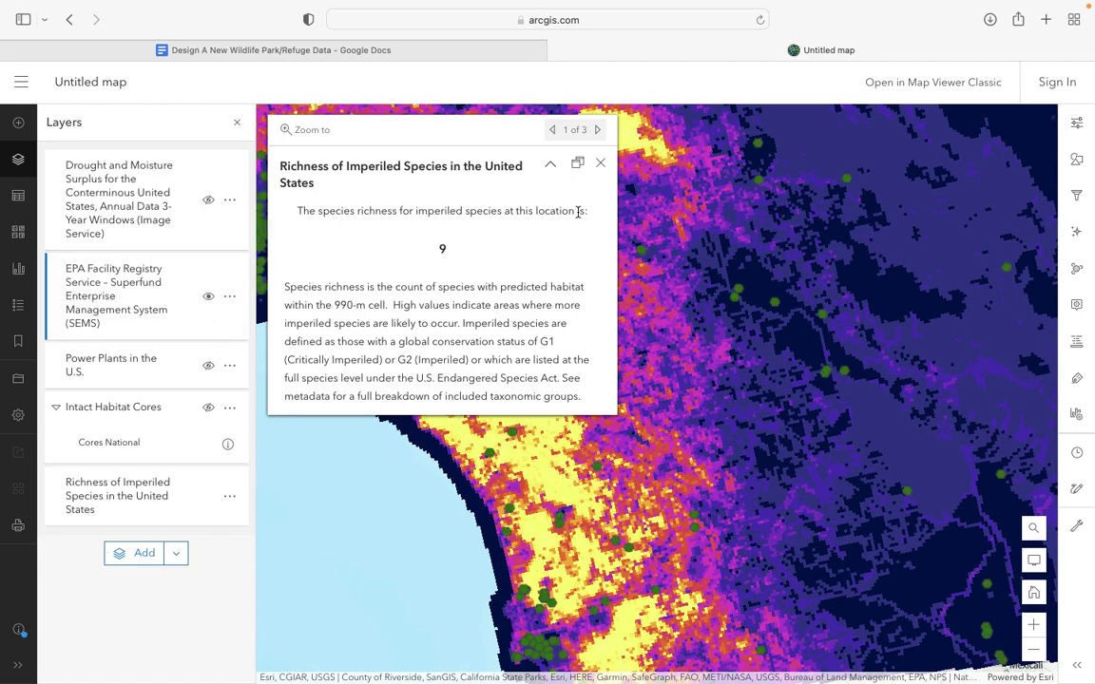
{"action": "left_click", "coordinate": [601, 162]}
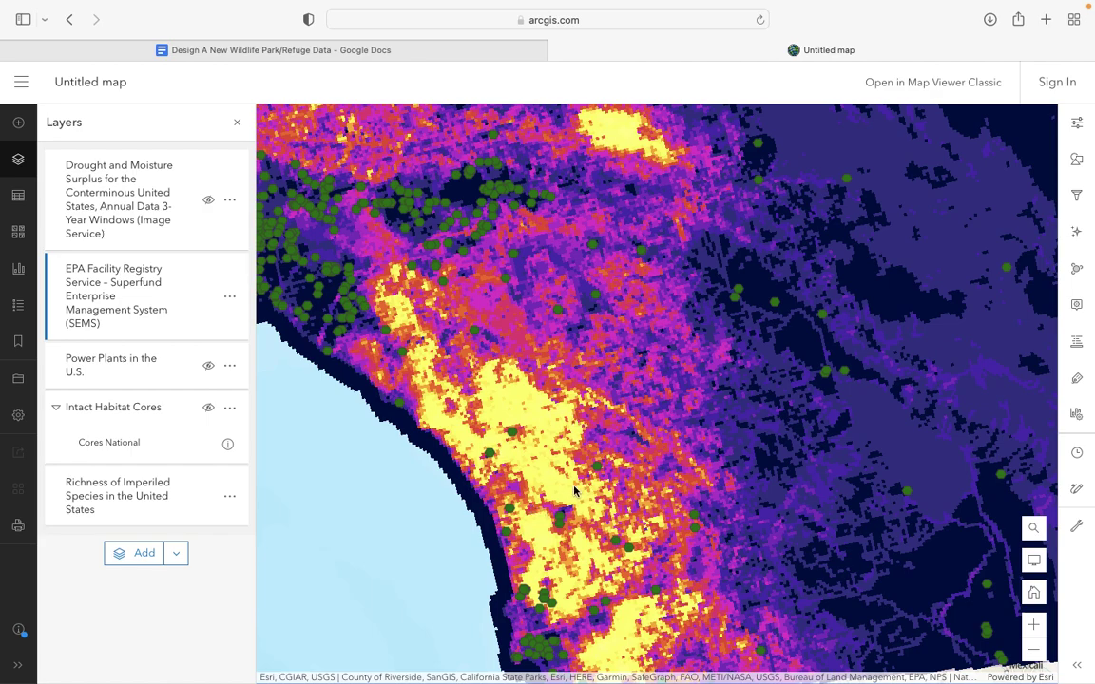
{"action": "scroll", "coordinate": [578, 451], "scroll_direction": "down", "scroll_amount": 3}
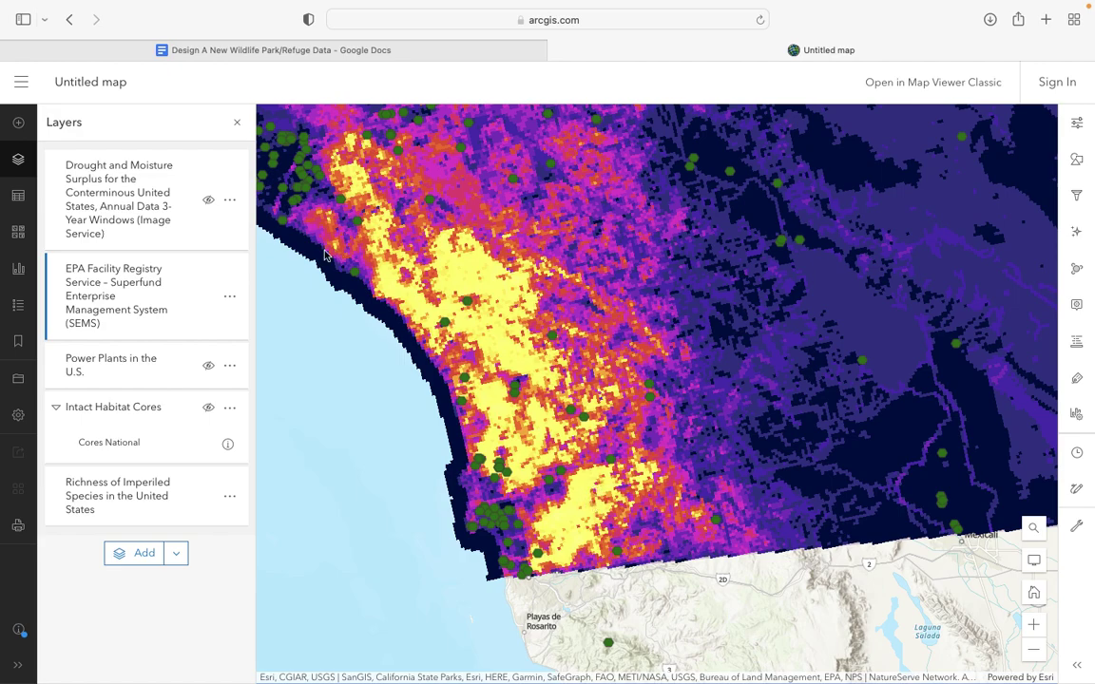
- Hide the Superfund sites layer so the drought blocks over San Diego show
{"action": "left_click", "coordinate": [209, 297]}
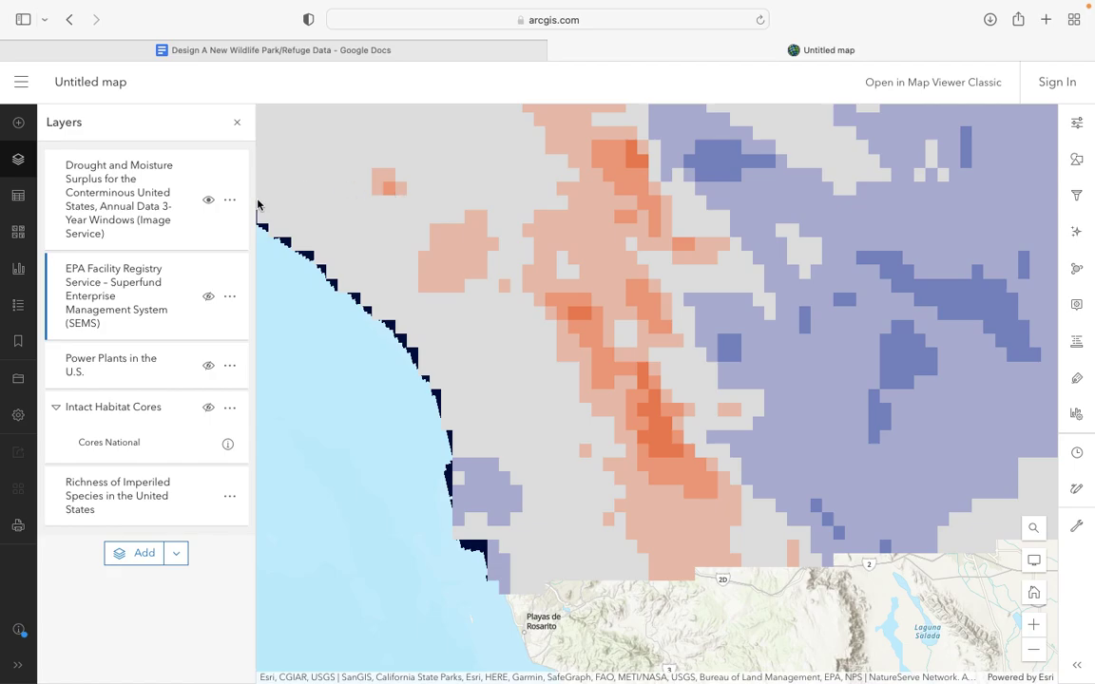
- Toggle the drought layer on and off against the species-richness raster, leaving it hidden
{"action": "left_click", "coordinate": [207, 205]}
{"action": "left_click", "coordinate": [208, 205]}
{"action": "left_click", "coordinate": [207, 205]}
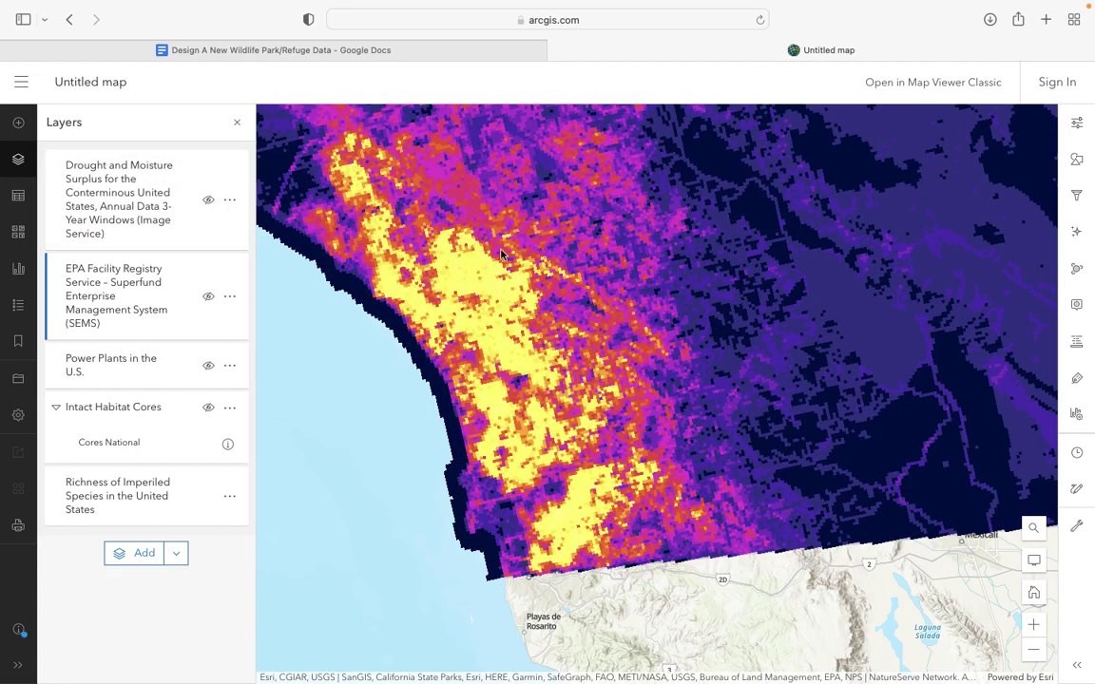
{"action": "left_click", "coordinate": [208, 201]}
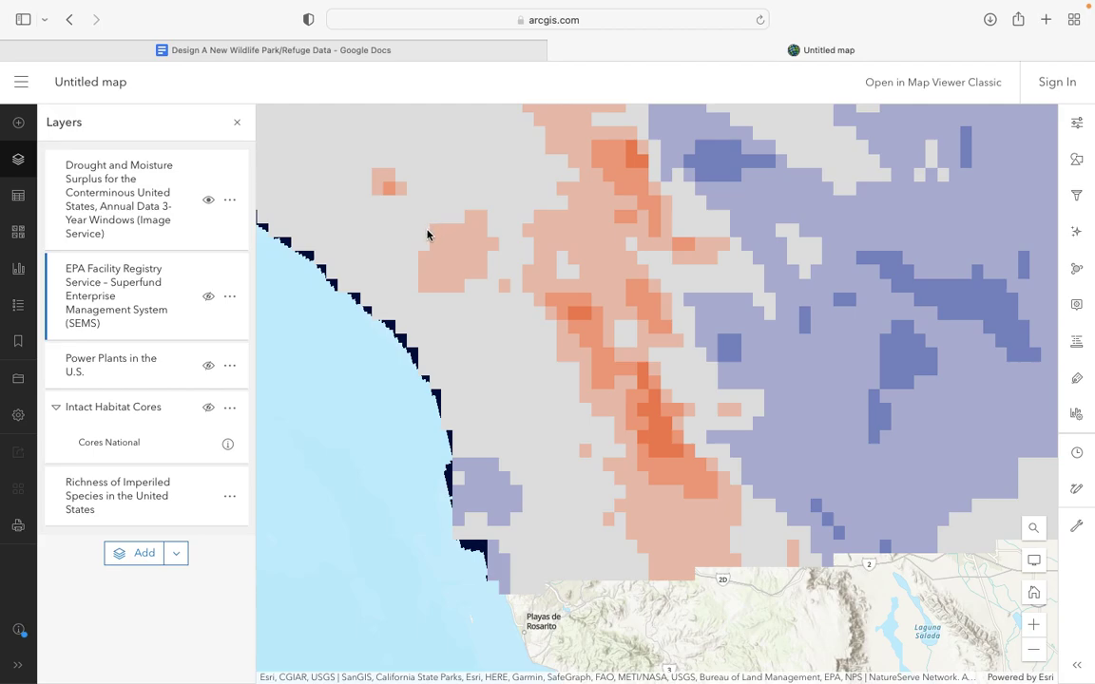
{"action": "left_click", "coordinate": [208, 200]}
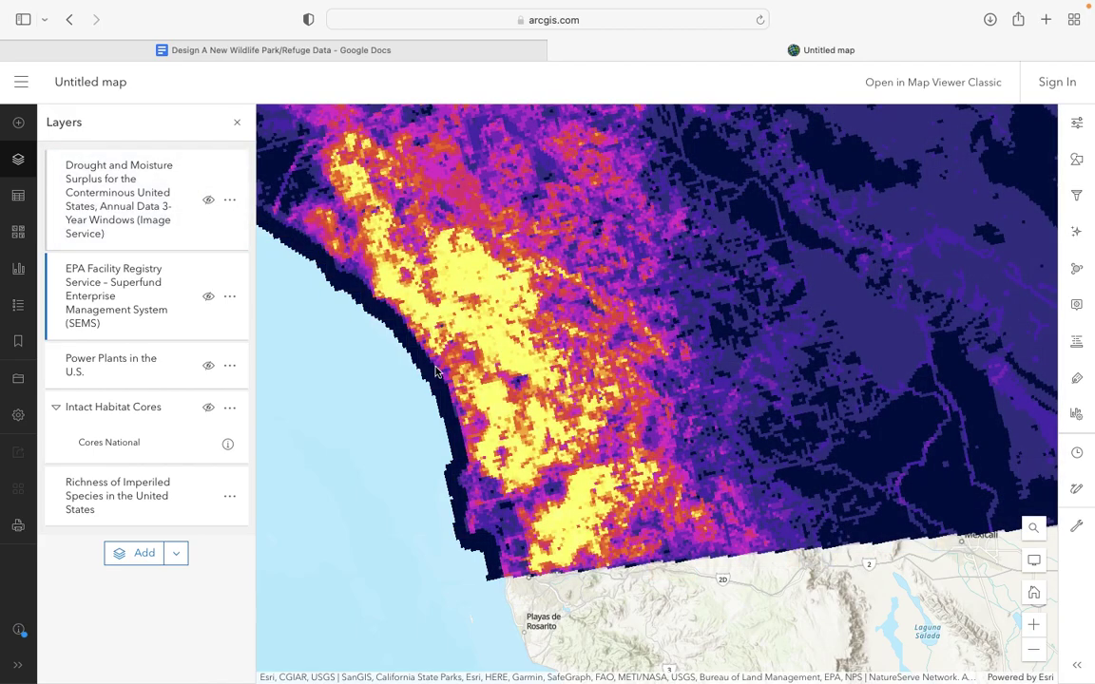
{"action": "left_click", "coordinate": [209, 204]}
{"action": "left_click", "coordinate": [208, 203]}
{"action": "left_click", "coordinate": [220, 59]}
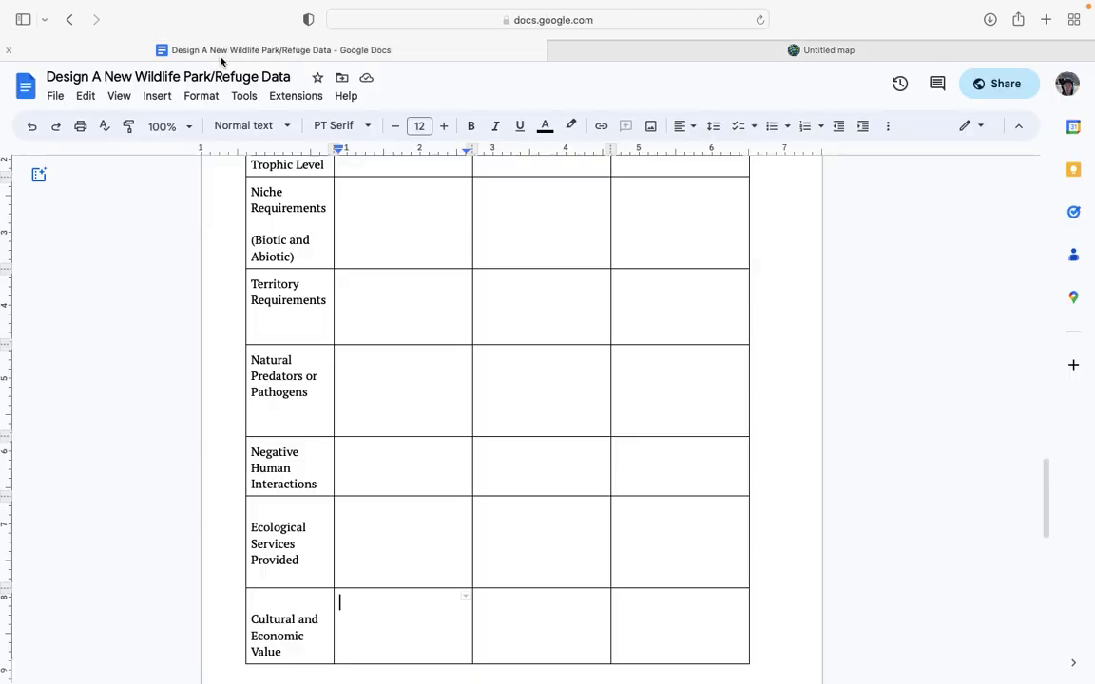
- Scroll the refuge data document down to the endangered-species table
{"action": "scroll", "coordinate": [500, 330], "scroll_direction": "up", "scroll_amount": 5}
{"action": "scroll", "coordinate": [501, 330], "scroll_direction": "down", "scroll_amount": 10}
{"action": "scroll", "coordinate": [501, 347], "scroll_direction": "up", "scroll_amount": 4}
{"action": "scroll", "coordinate": [408, 627], "scroll_direction": "down", "scroll_amount": 2}
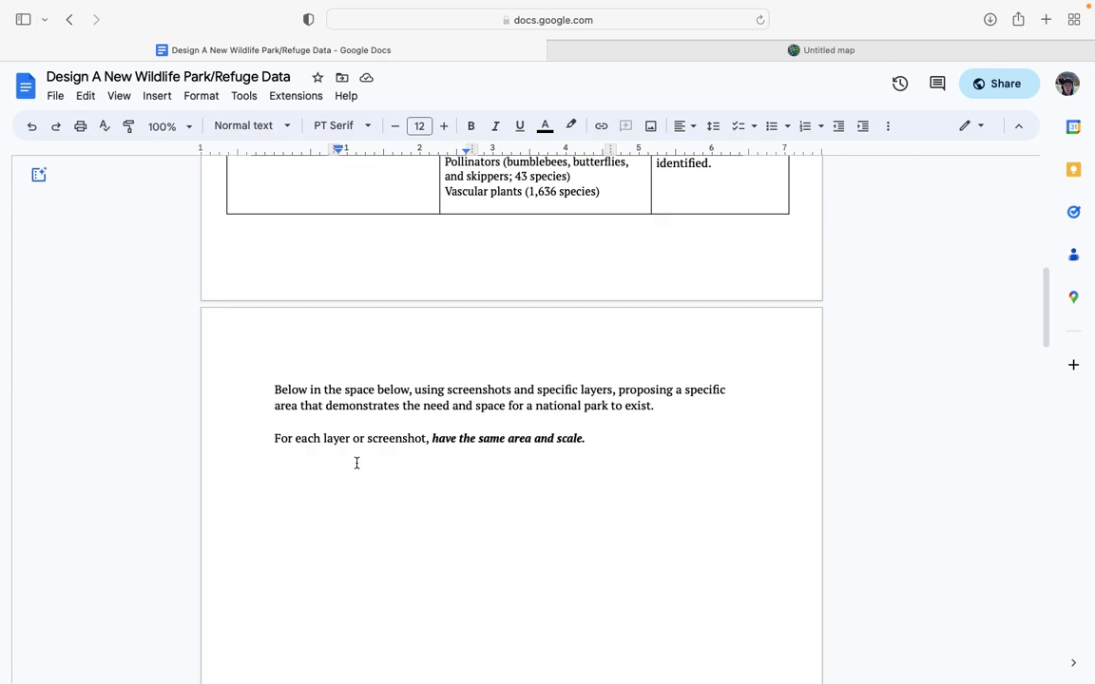
{"action": "scroll", "coordinate": [356, 463], "scroll_direction": "down", "scroll_amount": 10}
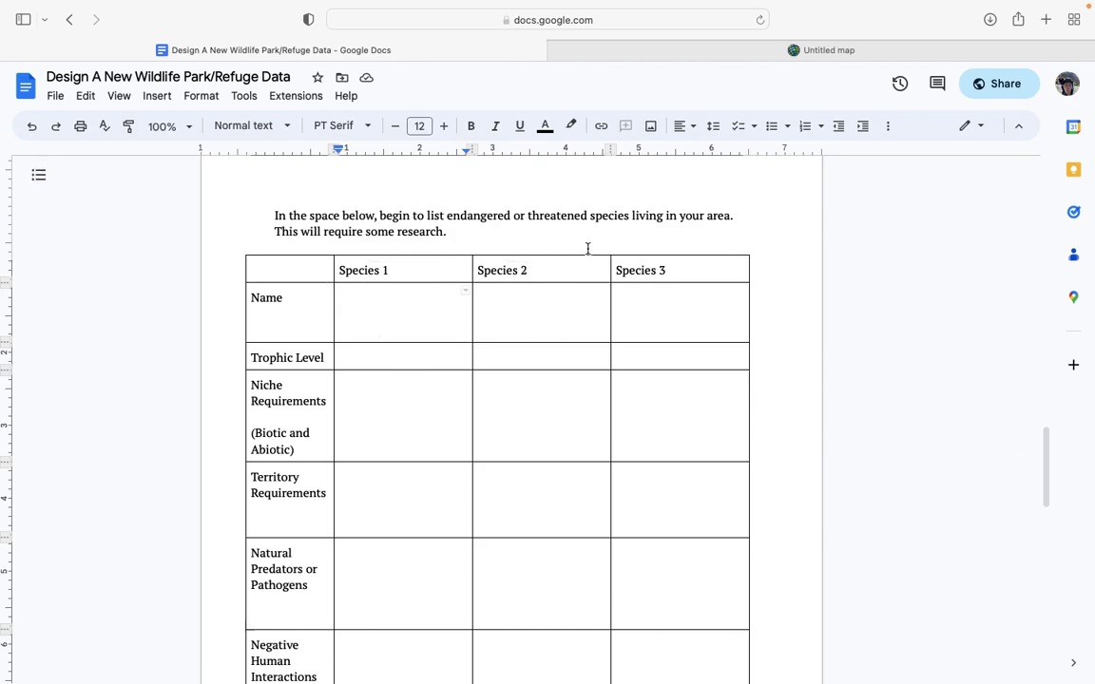
- Glance back at the web map, then select the empty Species 1 Name cell
{"action": "left_click", "coordinate": [757, 59]}
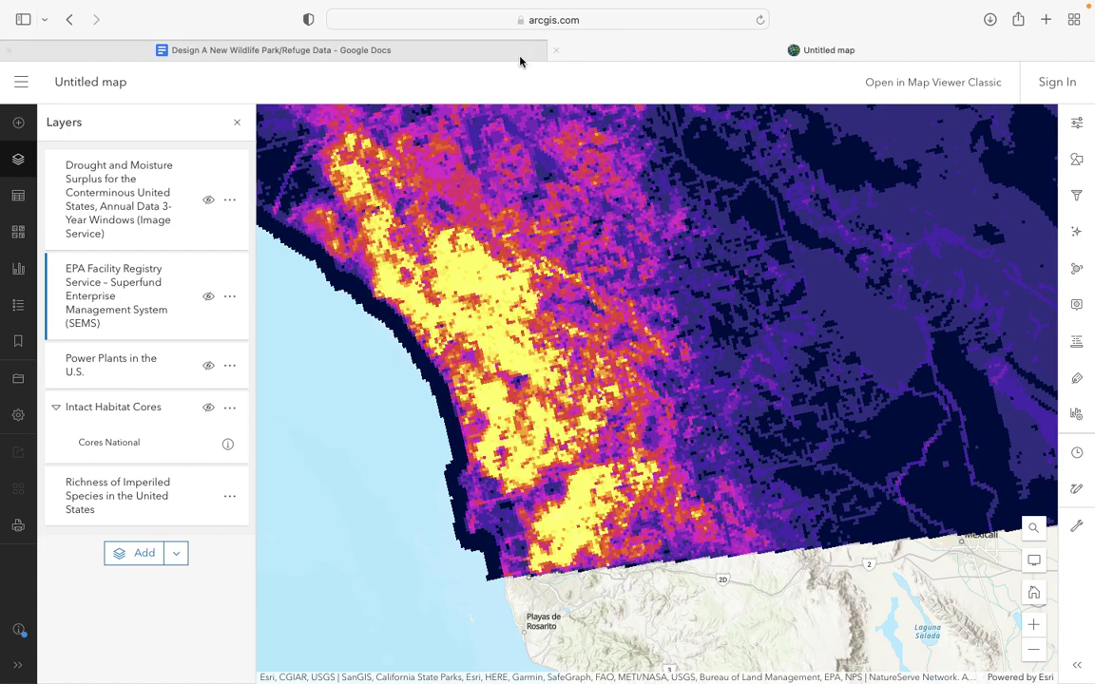
{"action": "left_click", "coordinate": [398, 49]}
{"action": "left_click", "coordinate": [407, 297]}
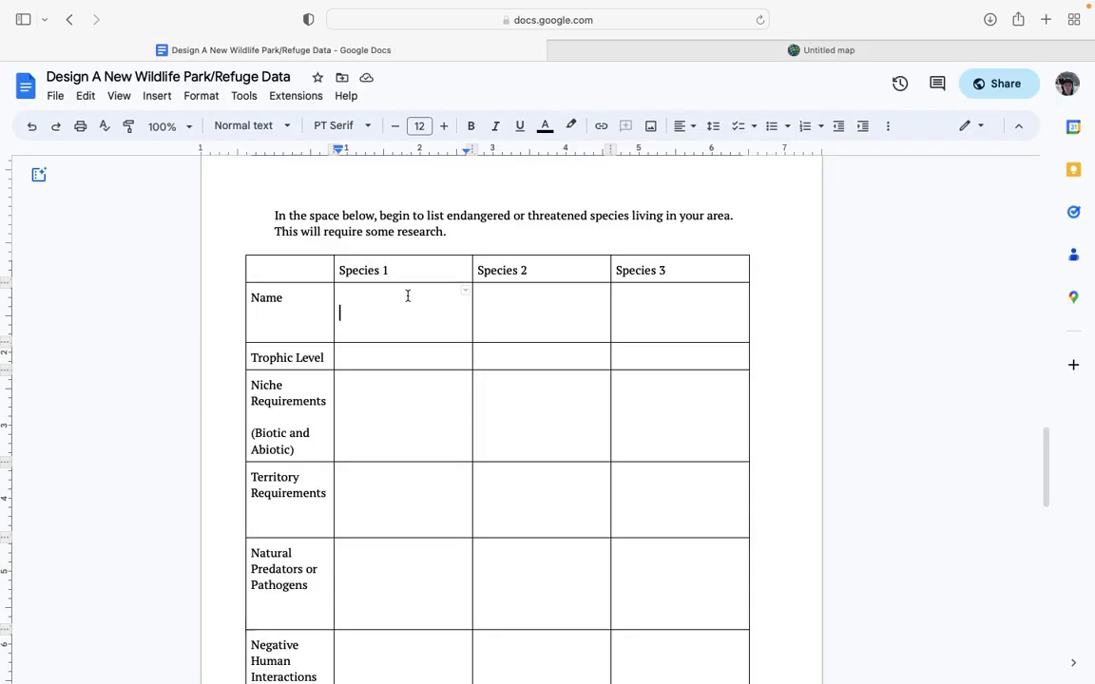
{"action": "scroll", "coordinate": [414, 361], "scroll_direction": "down", "scroll_amount": 10}
{"action": "scroll", "coordinate": [442, 320], "scroll_direction": "down", "scroll_amount": 10}
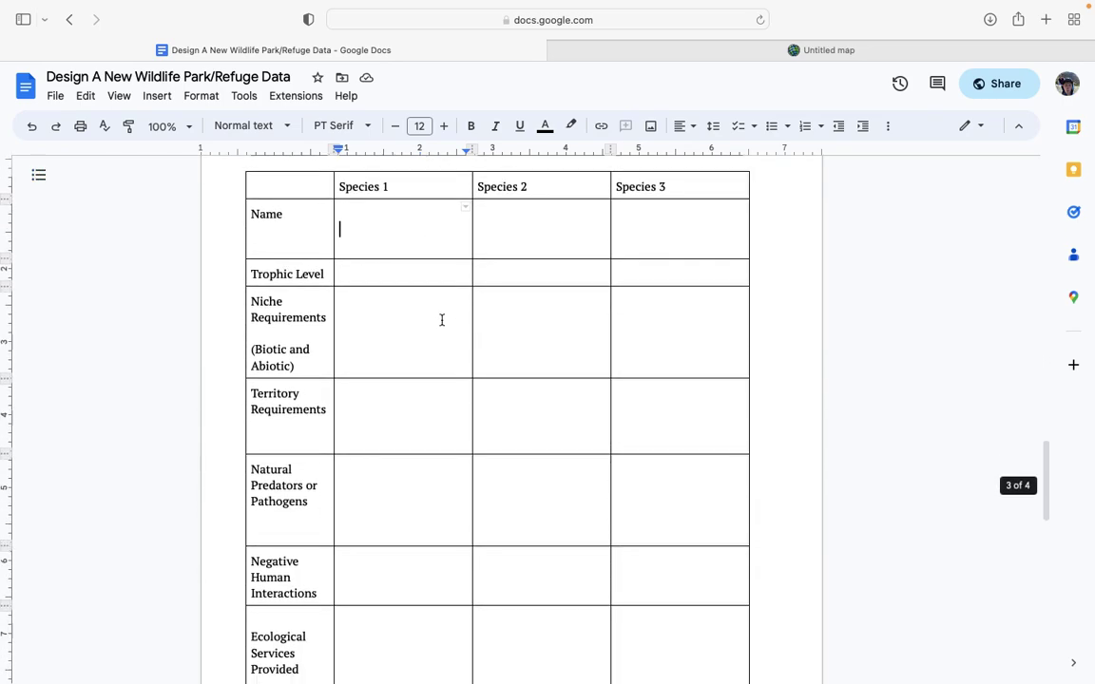